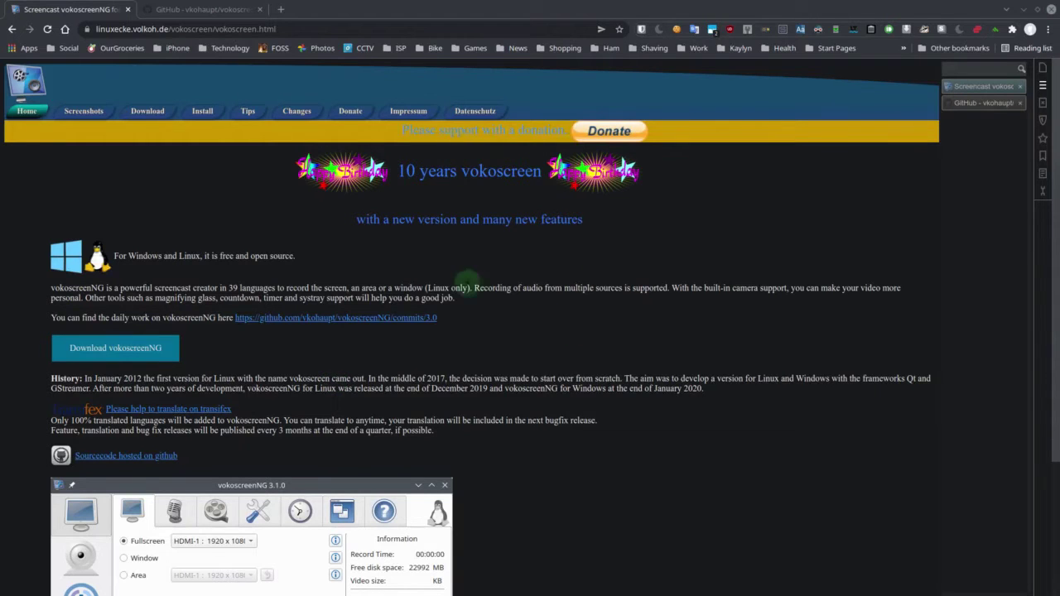
Step: Skim the vokoscreenNG home page, then go to the Download page listing the 3.2.0 beta-03 previews
scroll(526, 360, down, 3)
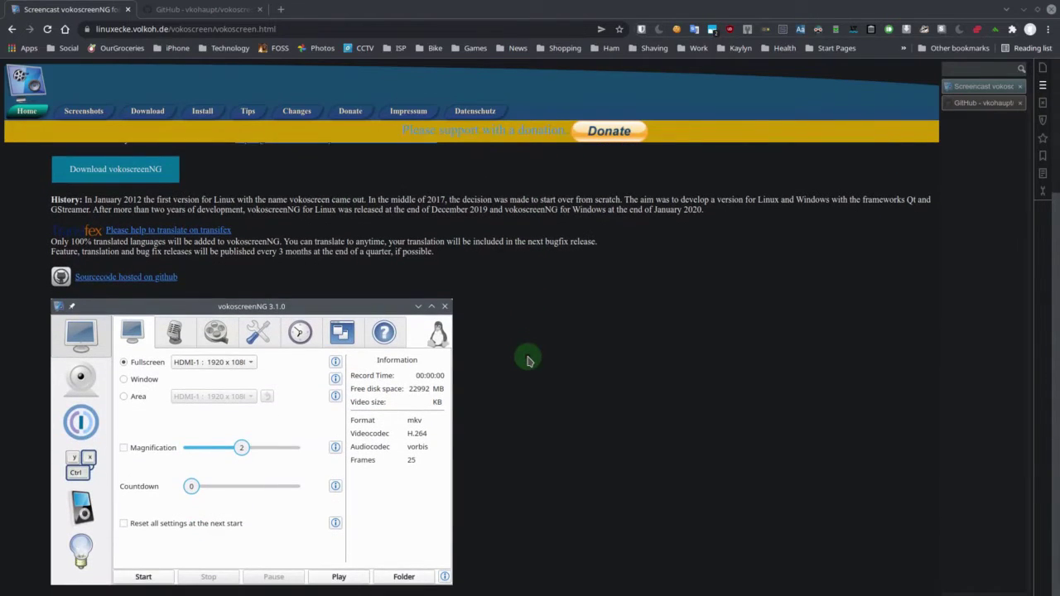
scroll(528, 360, up, 3)
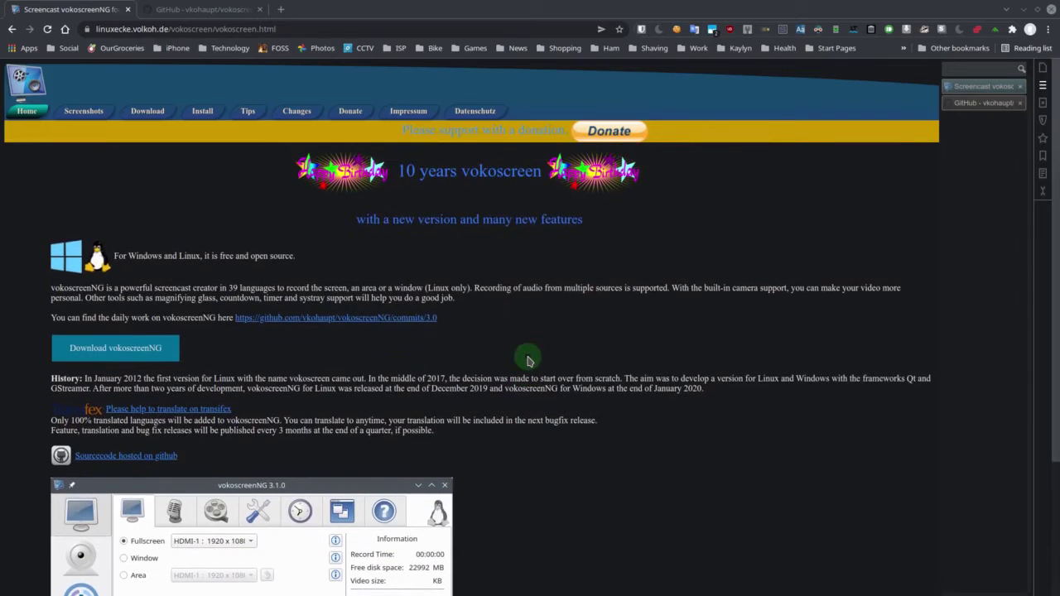
click(136, 115)
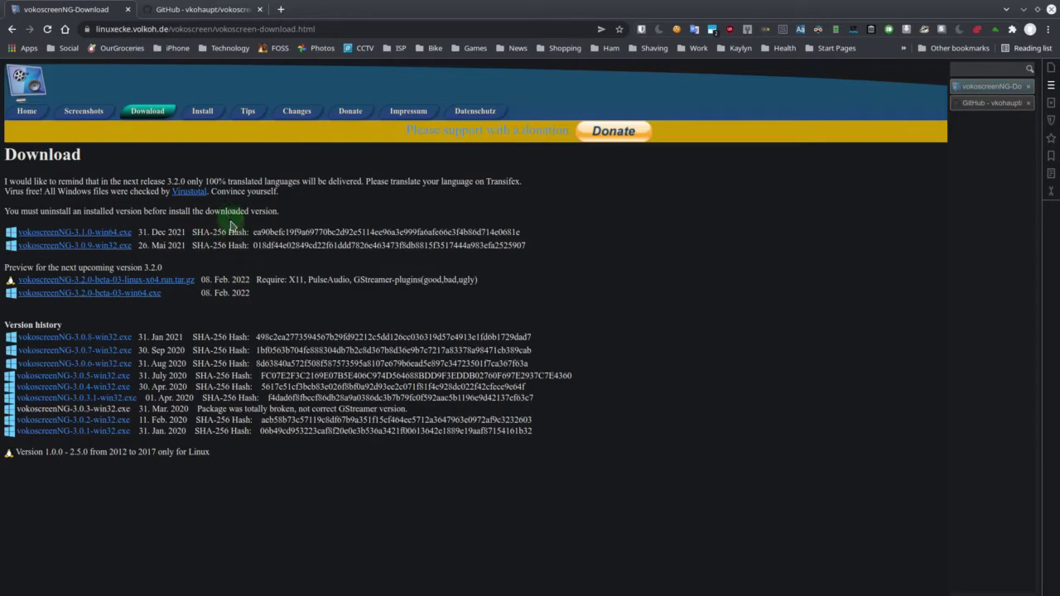
Step: Browse the Install page's per-distribution Linux instructions, then go to the Changes page
click(202, 116)
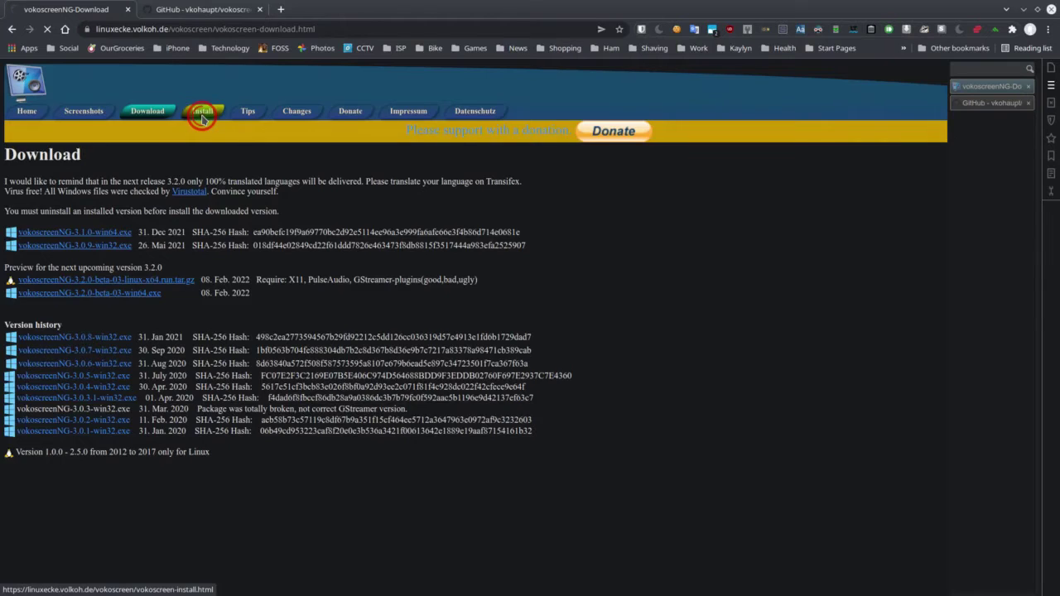
scroll(233, 231, up, 3)
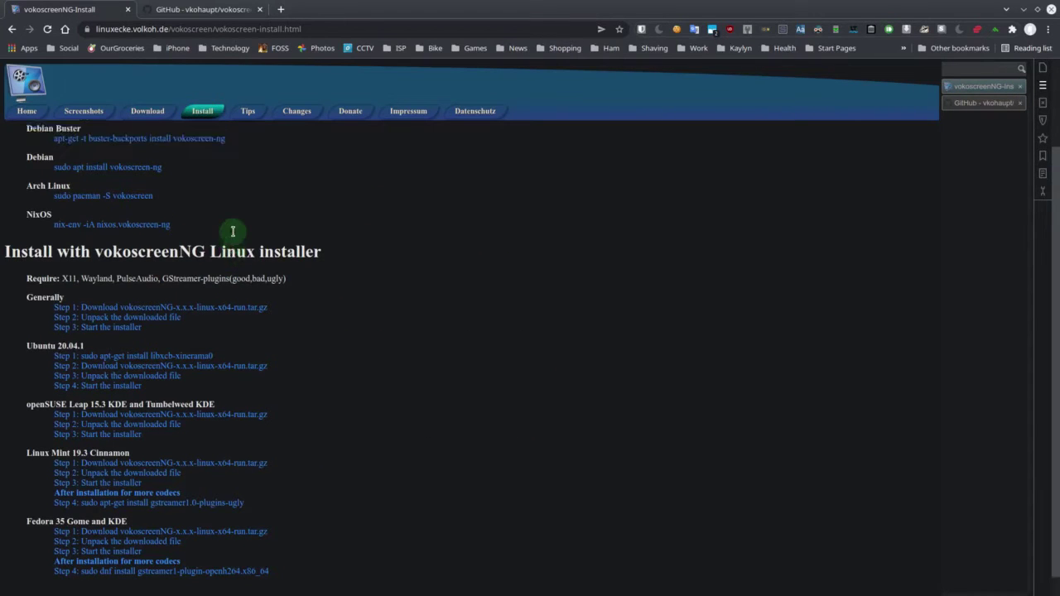
scroll(233, 237, down, 3)
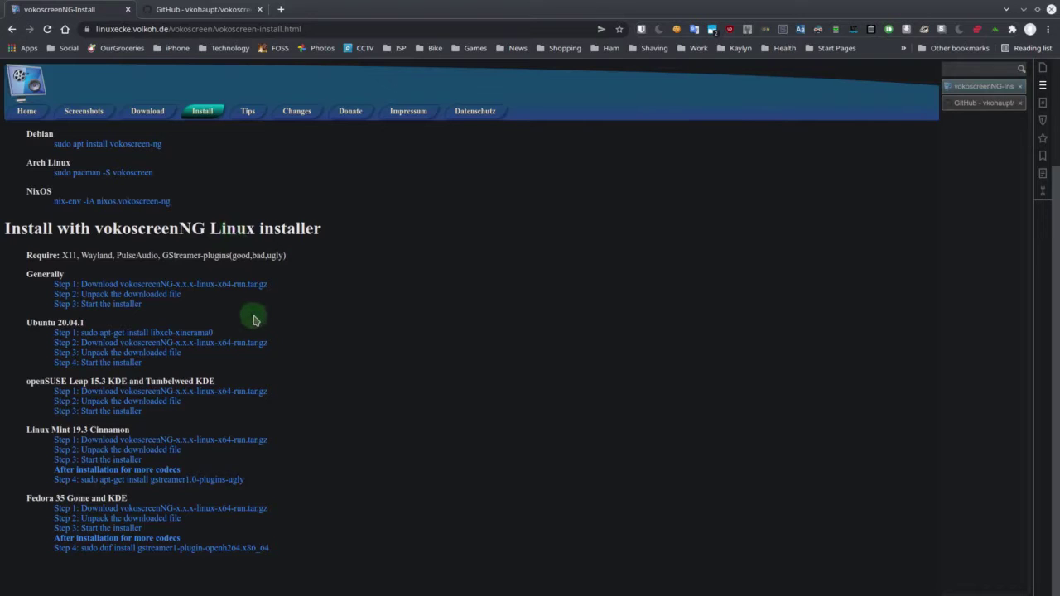
scroll(254, 319, up, 3)
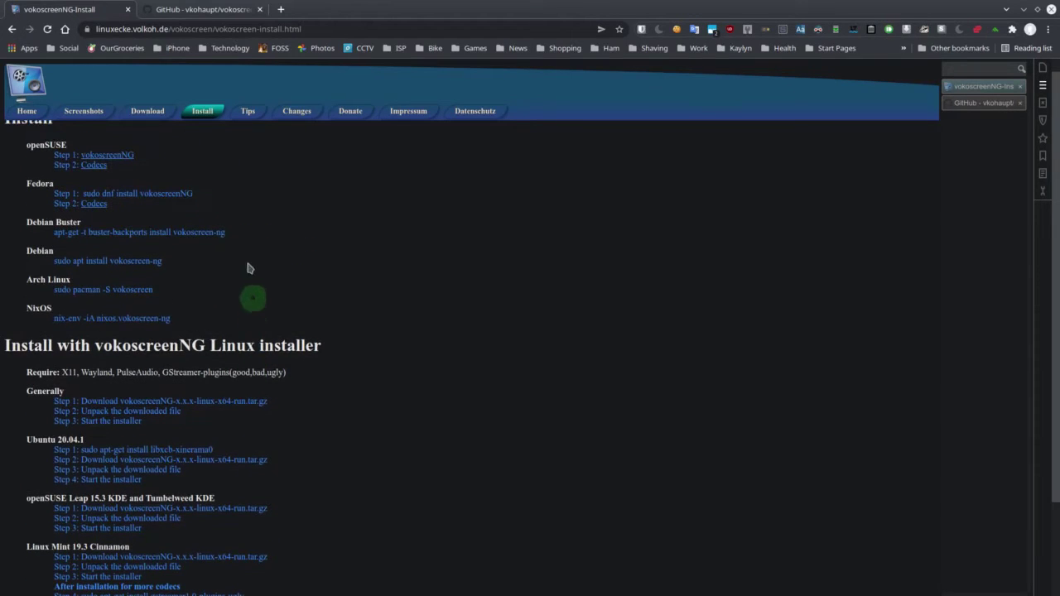
click(294, 112)
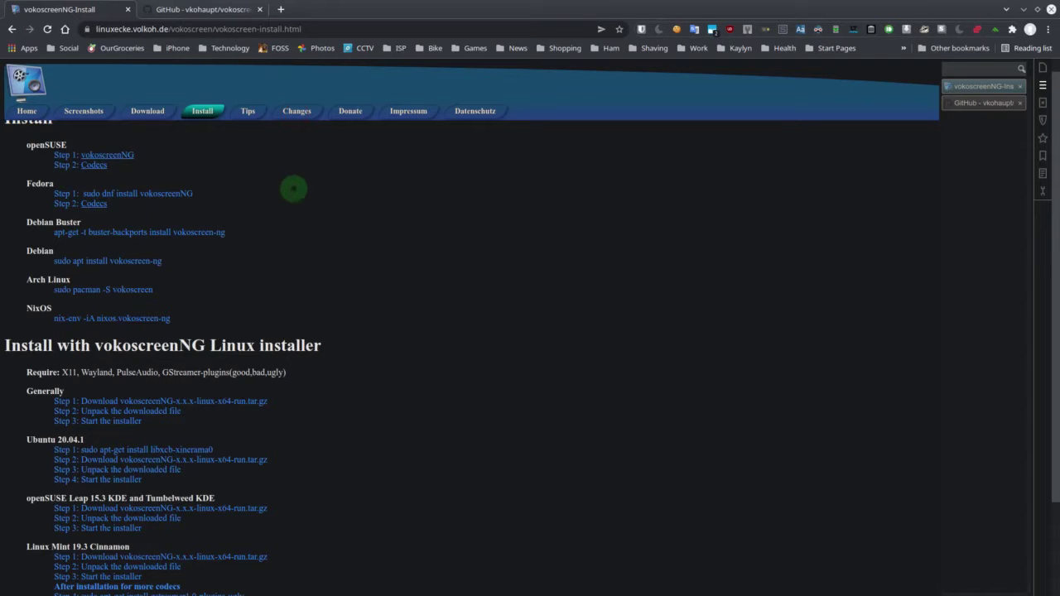
click(298, 113)
Step: Read the 3.2.0 release notes at the top of the changelog, then switch to the GitHub tab
scroll(261, 176, up, 6)
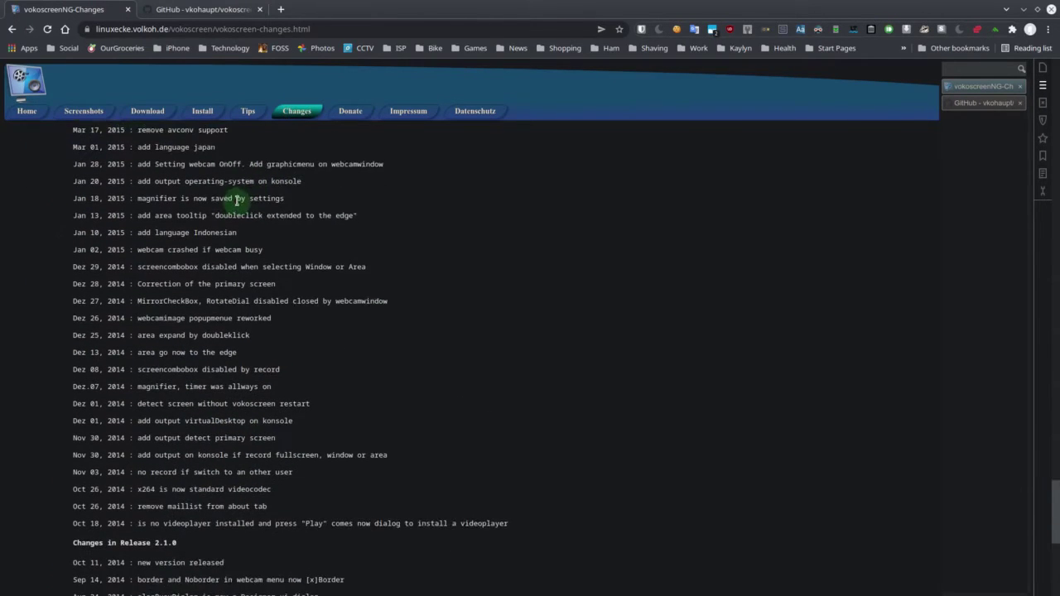
scroll(237, 205, up, 10)
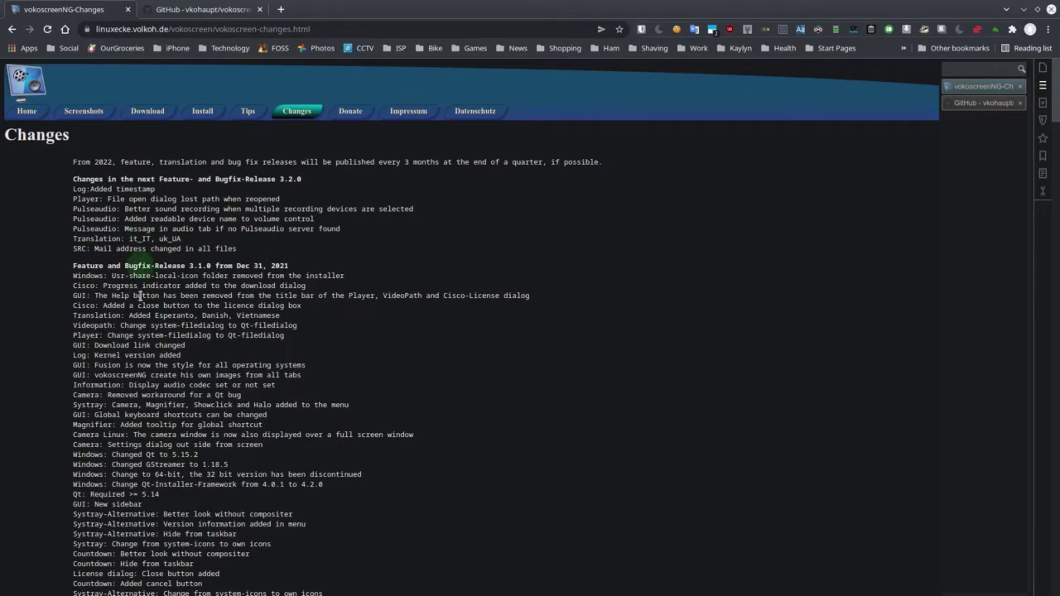
scroll(143, 302, down, 2)
scroll(150, 328, up, 1)
scroll(143, 225, up, 2)
scroll(199, 209, up, 2)
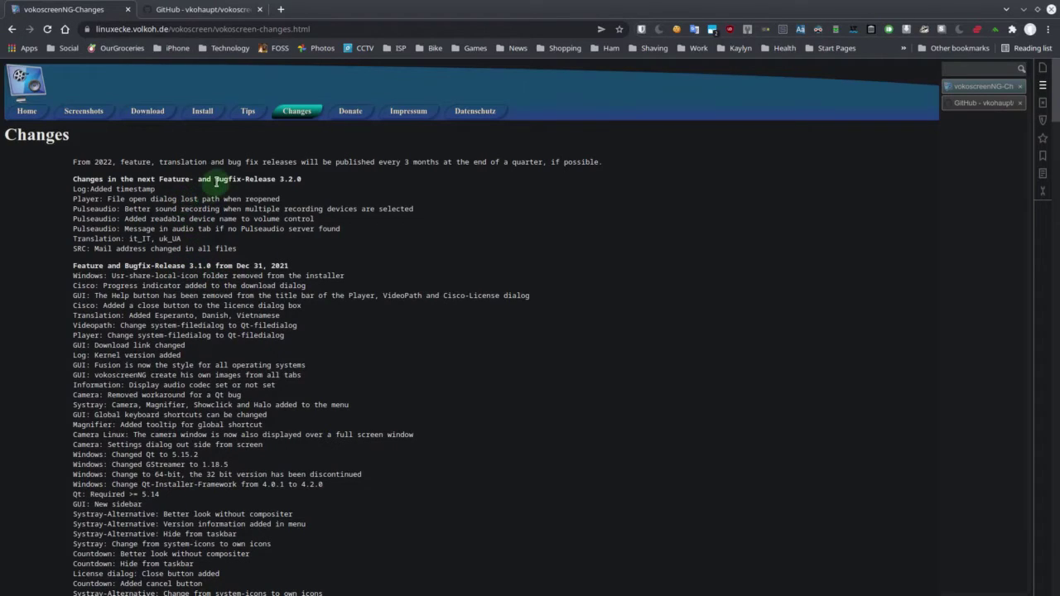
click(199, 12)
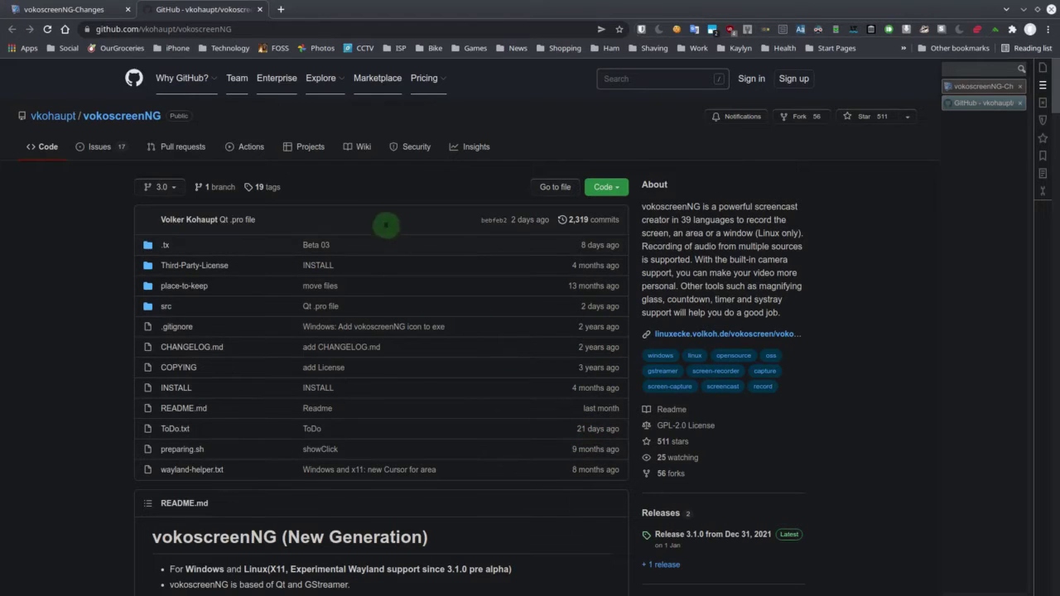
Step: Scroll through the 17 open GitHub issues, then return to the vokoscreenNG home page
click(99, 147)
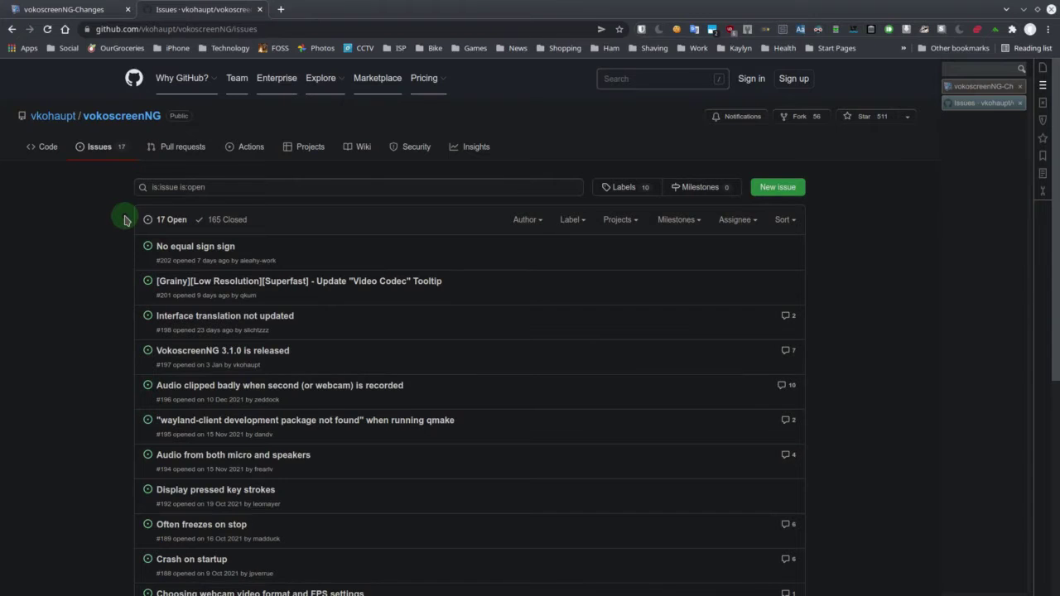
scroll(124, 219, down, 3)
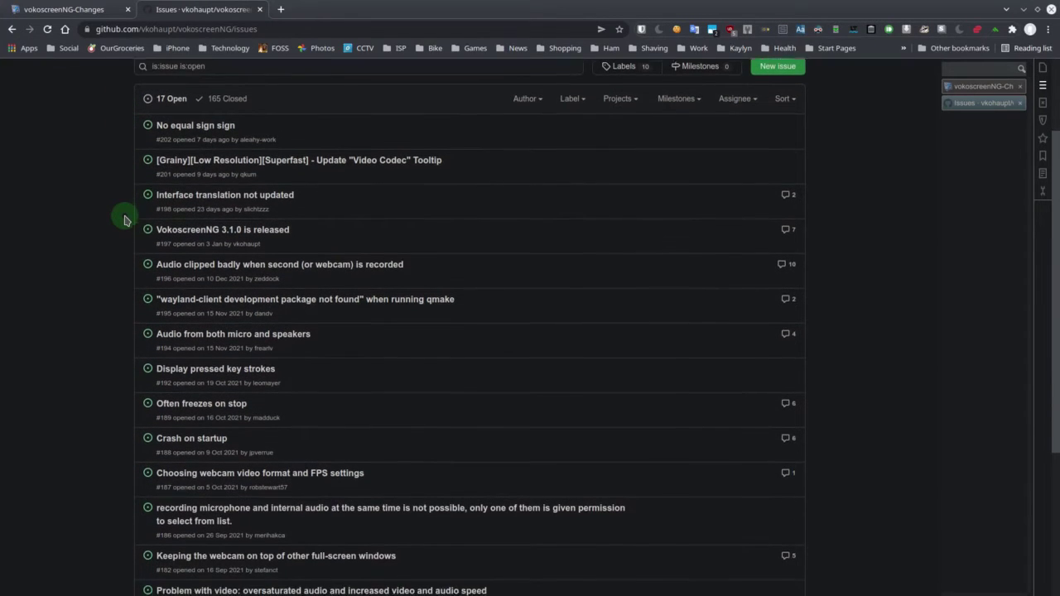
scroll(126, 221, down, 1)
scroll(125, 220, up, 4)
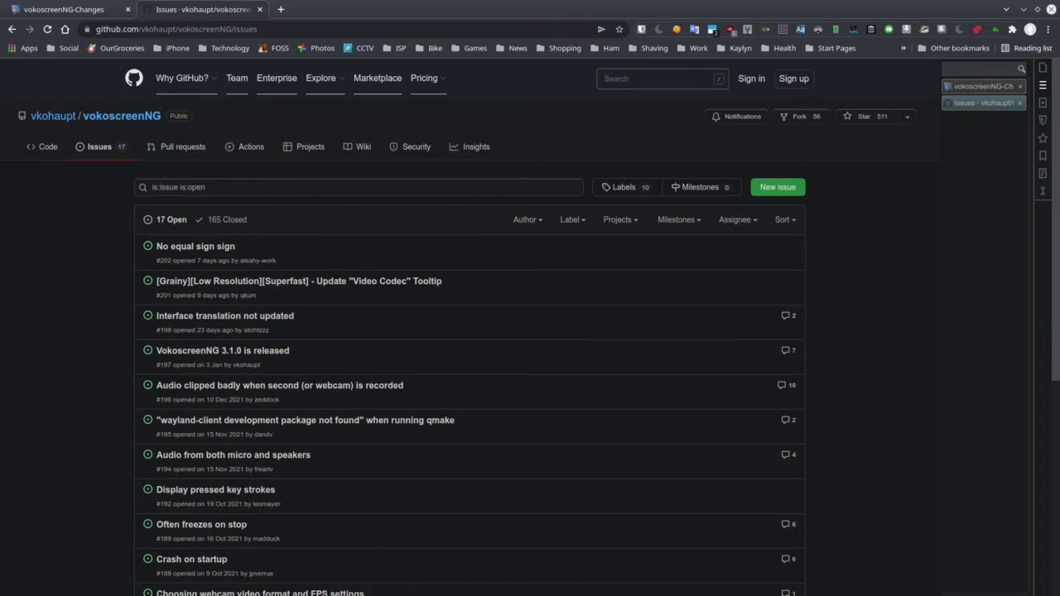
key(ctrl+Page_Up)
click(28, 112)
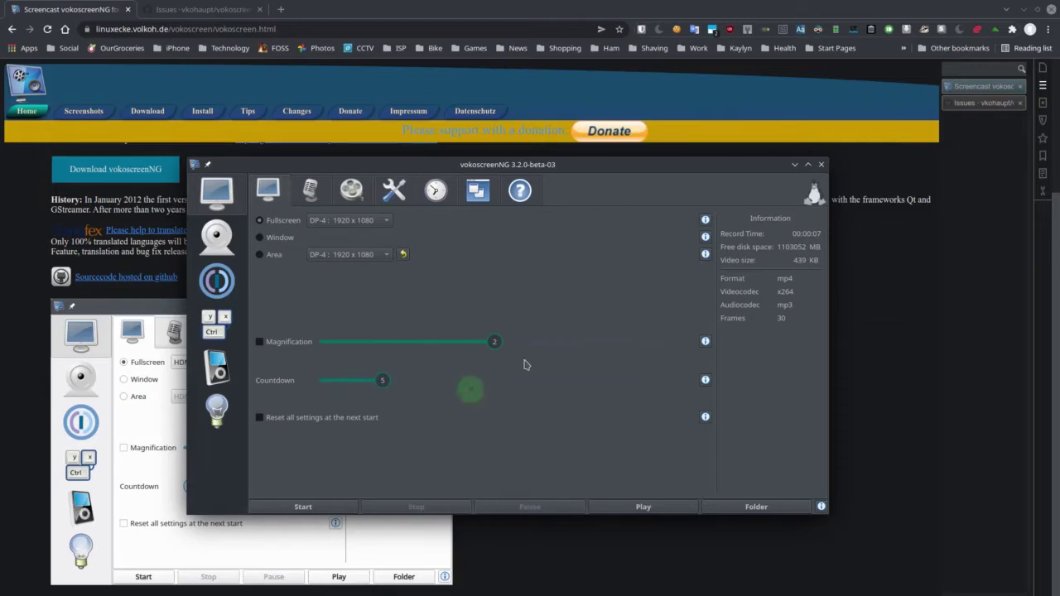
Step: Check the Fullscreen display list and keep DP-4 selected
click(350, 221)
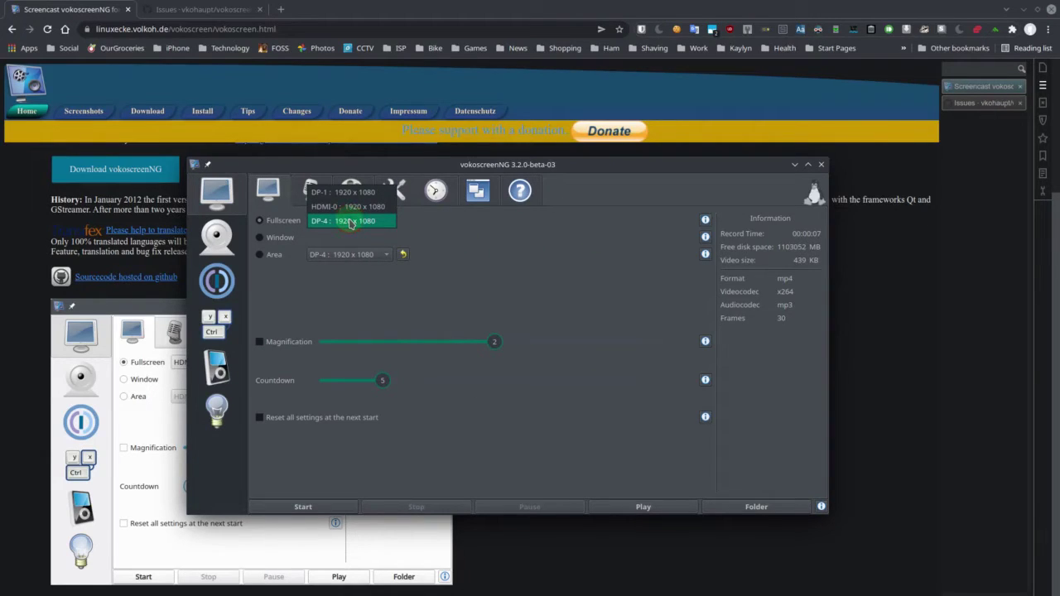
click(349, 221)
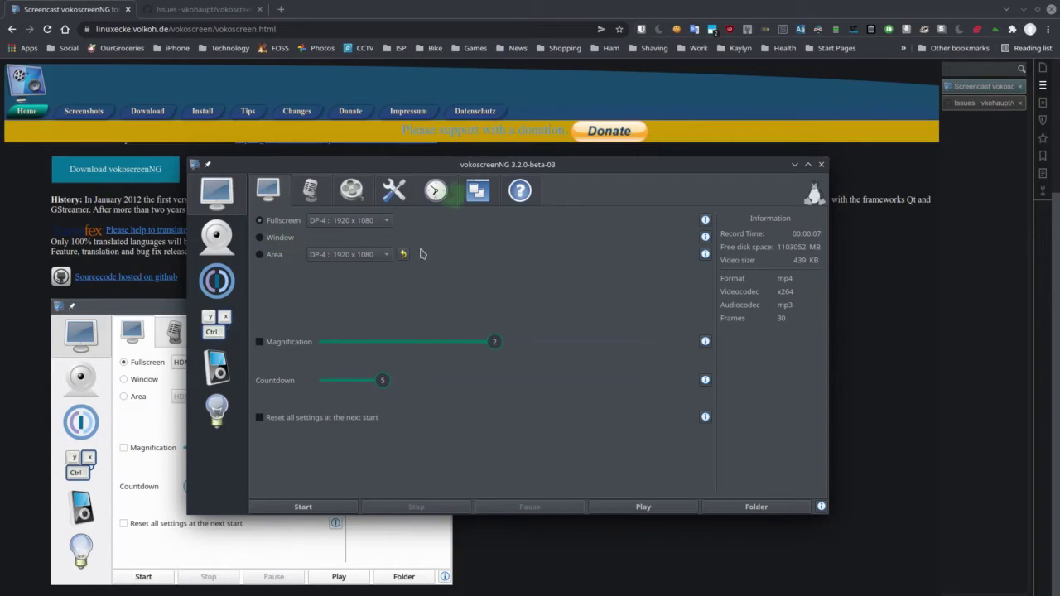
Step: Try Area capture, nudging and resizing the frame, then return to Fullscreen without changing the display
click(261, 255)
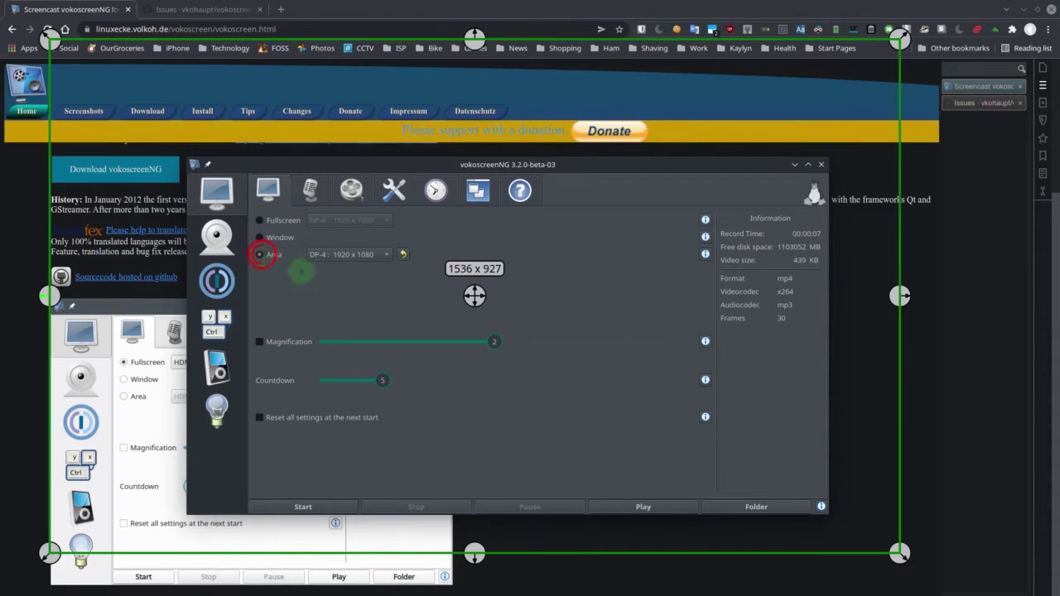
drag(476, 296, 525, 304)
mouse_move(99, 307)
mouse_down()
mouse_move(57, 303)
mouse_move(469, 303)
mouse_move(84, 305)
mouse_up()
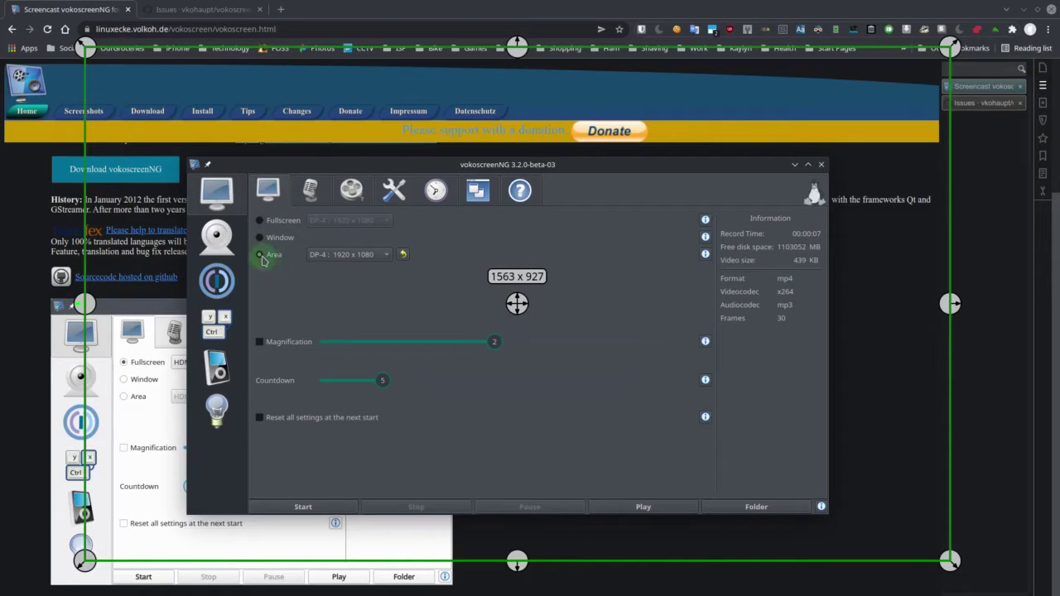
click(278, 222)
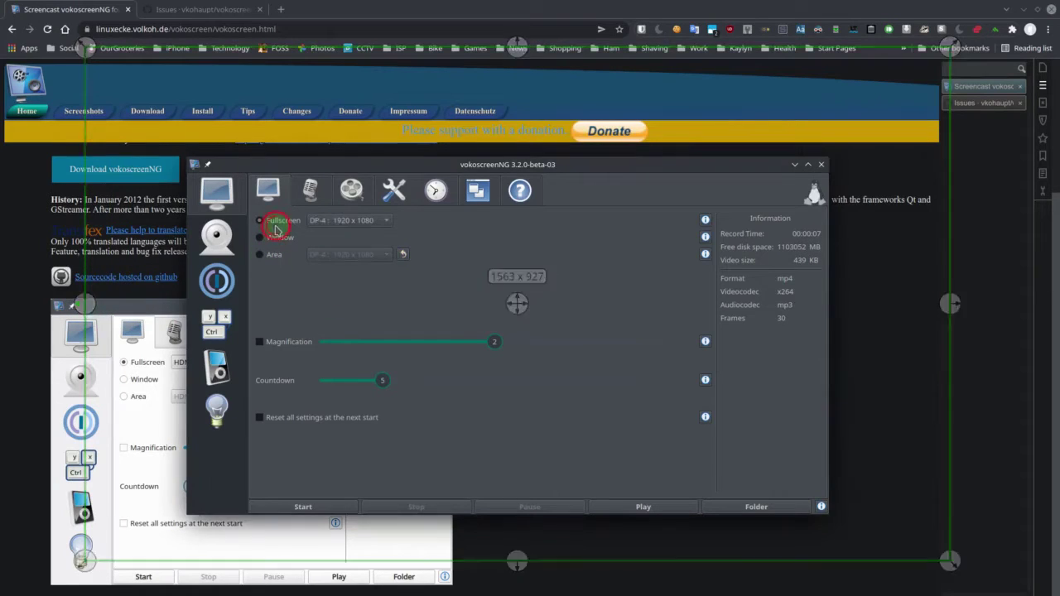
click(323, 221)
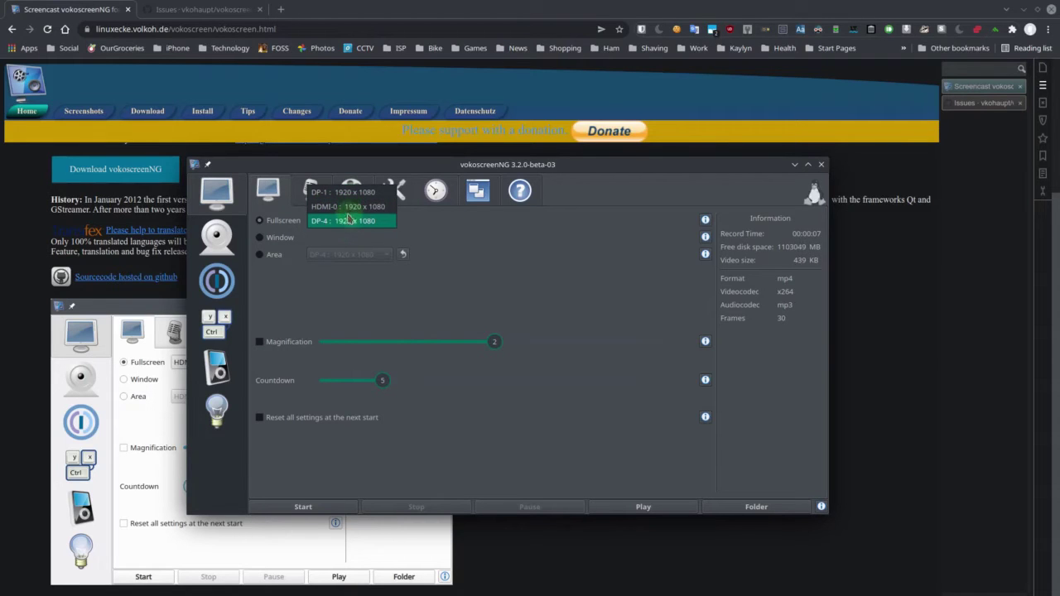
click(346, 278)
Step: Choose DP-4 as the Area display, then switch back to Fullscreen capture
click(274, 254)
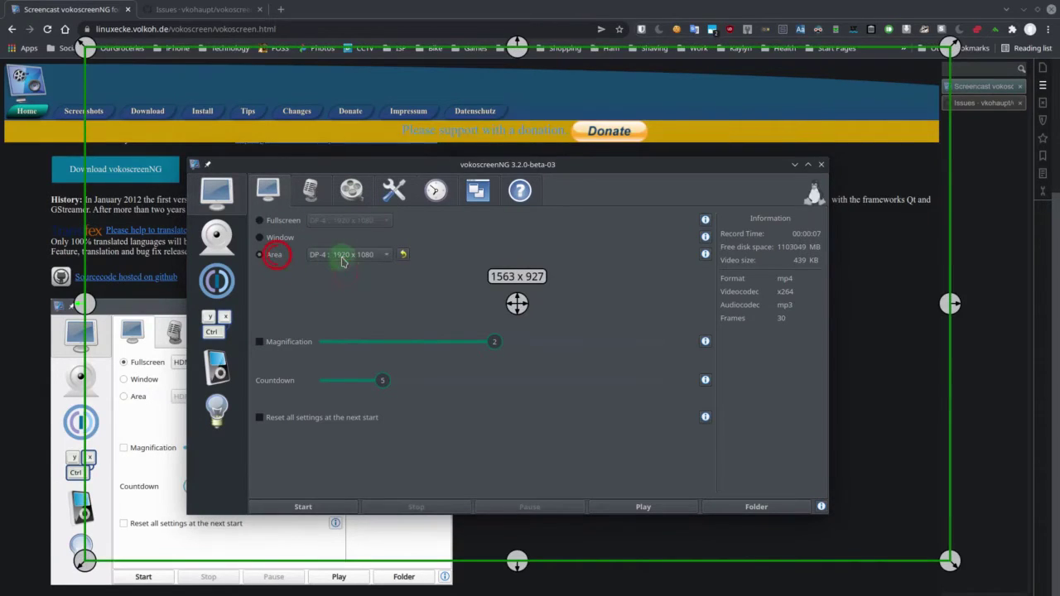
click(383, 256)
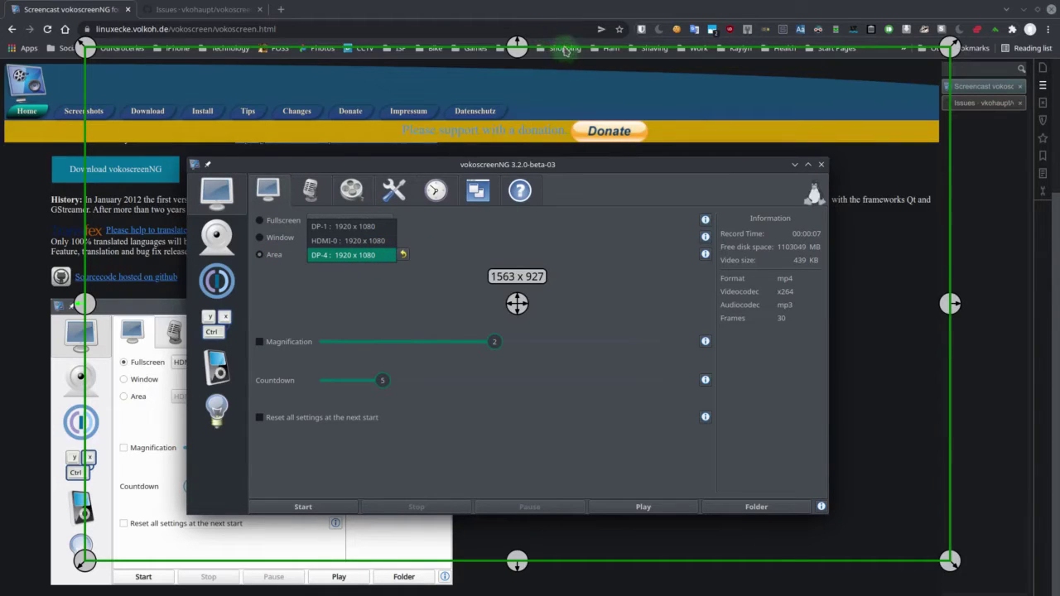
click(318, 257)
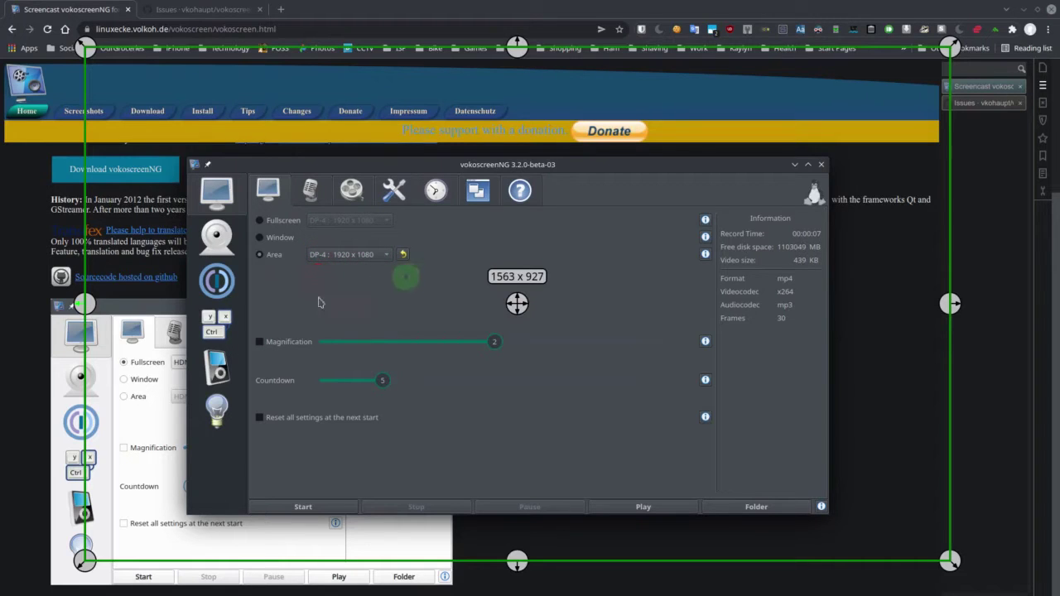
click(259, 221)
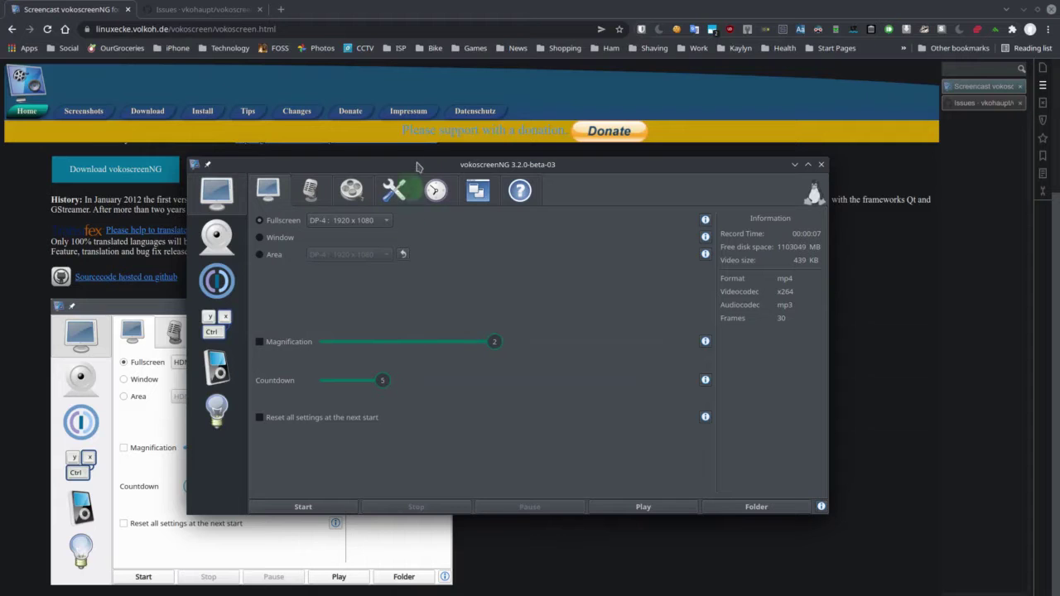
Step: Enable magnification, try levels 1 and 3, settle on 2, then show the audio input settings
drag(416, 160, 471, 175)
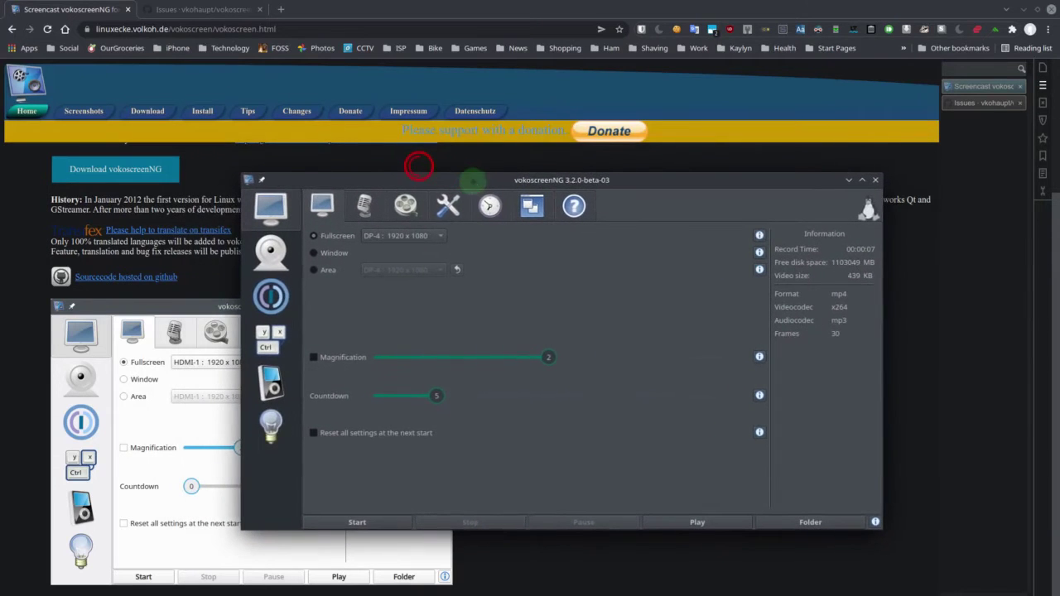
click(313, 357)
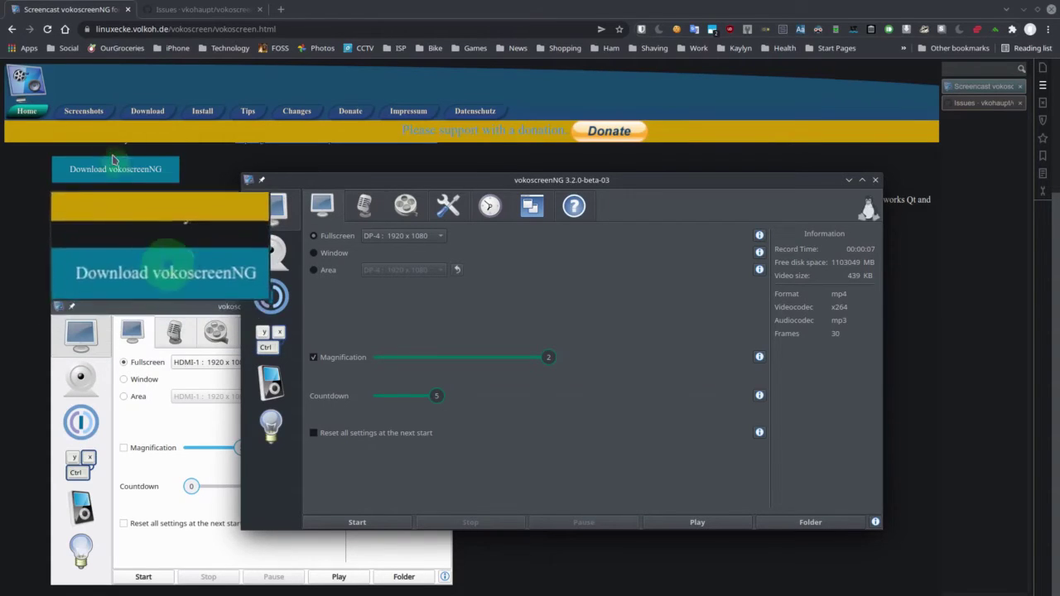
drag(549, 357, 379, 357)
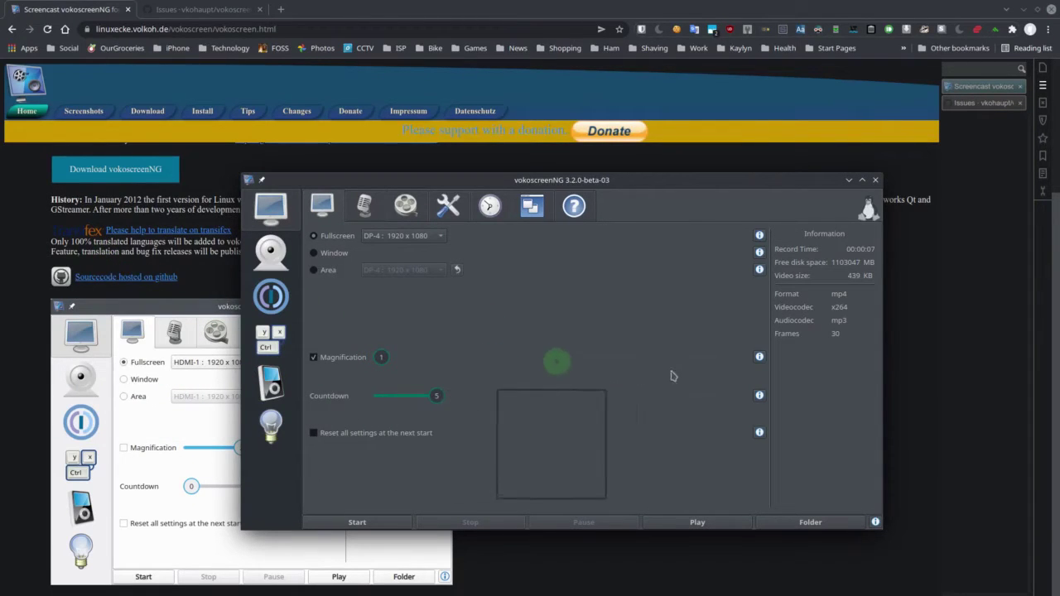
click(737, 362)
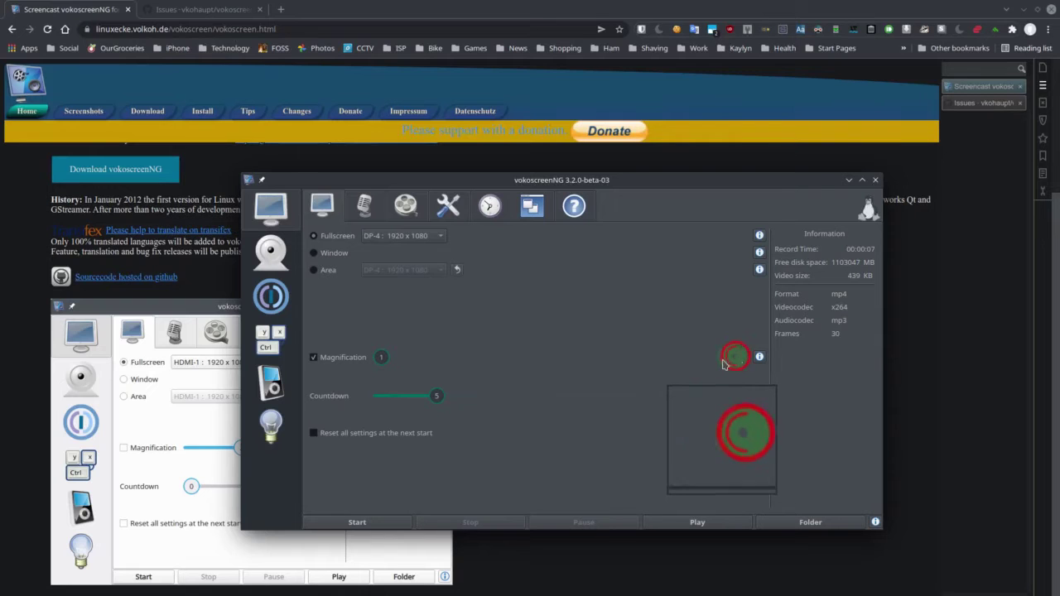
drag(385, 361, 638, 362)
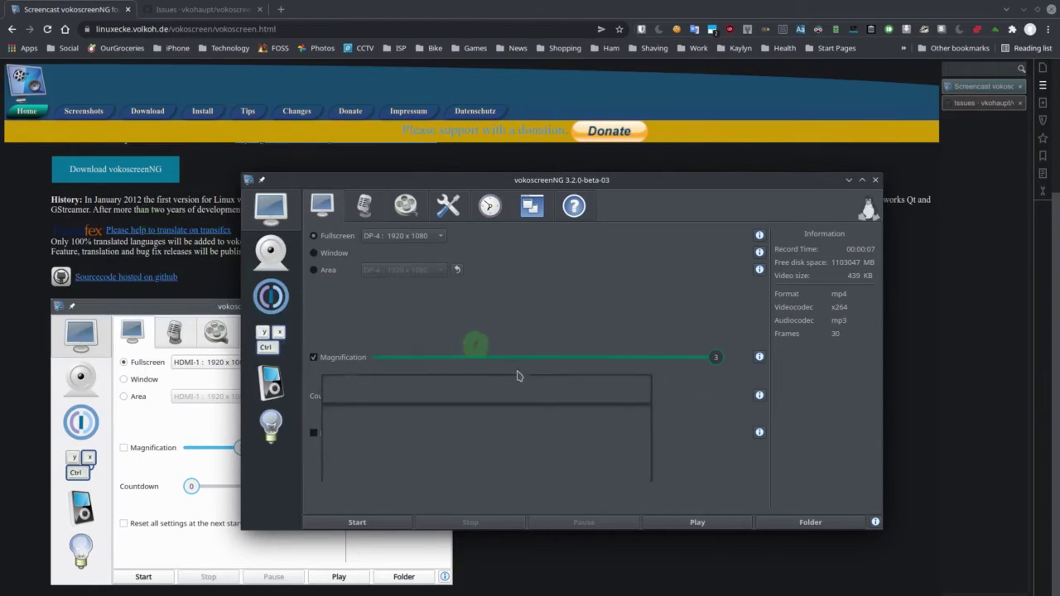
click(540, 362)
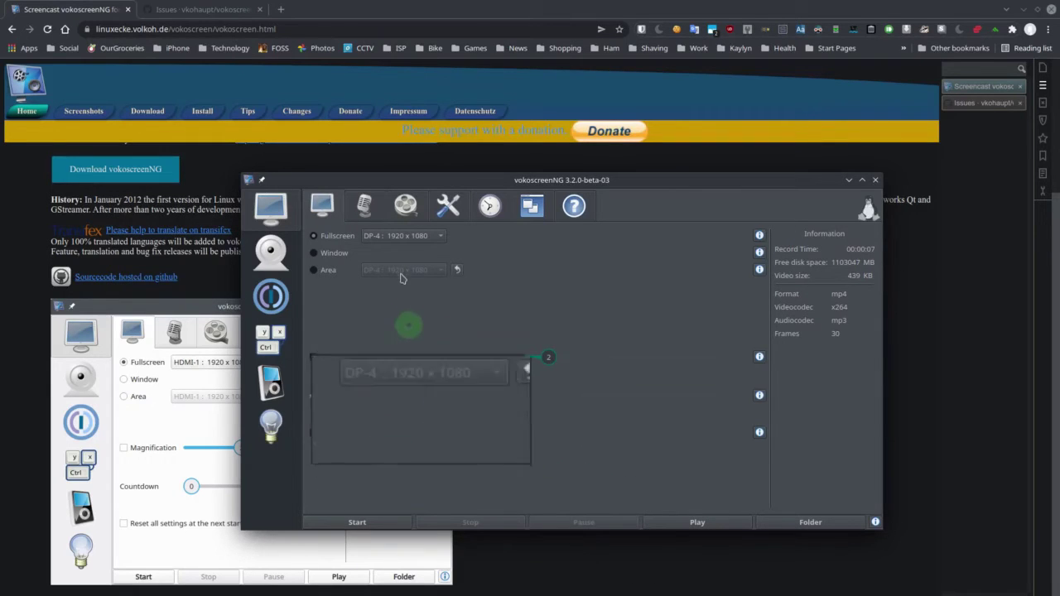
click(365, 208)
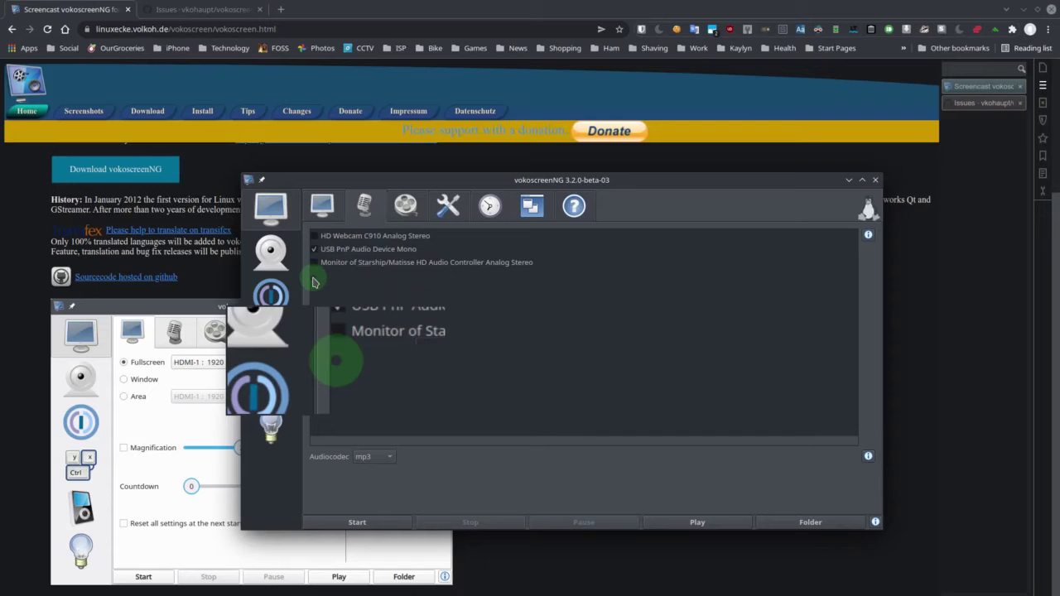
Step: Hide the magnifier lens with Ctrl+Shift+F9 and review the audio codecs, keeping mp3
key(ctrl+shift+F9)
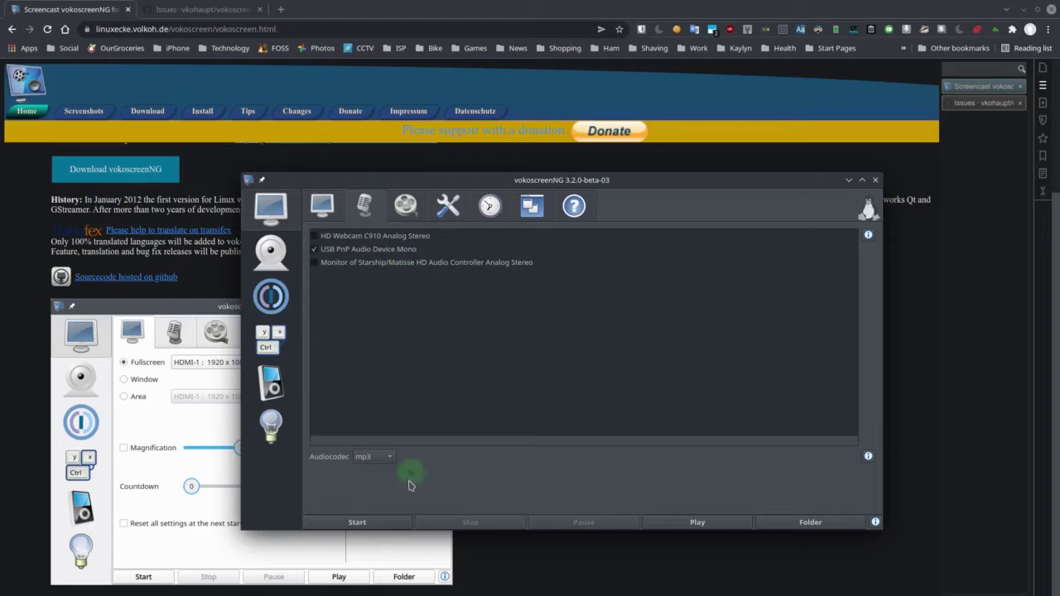
click(393, 457)
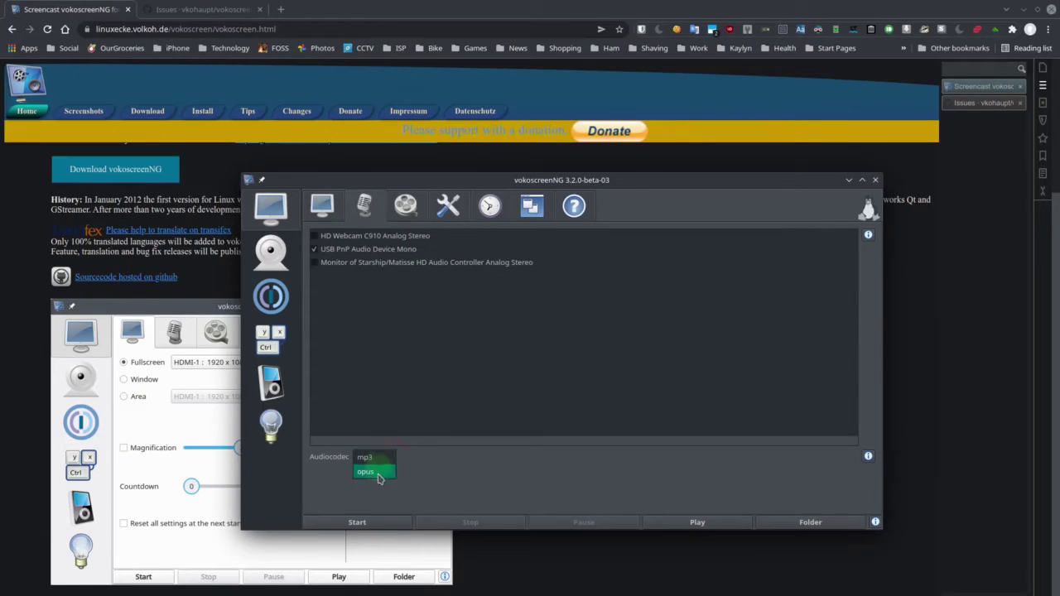
click(372, 395)
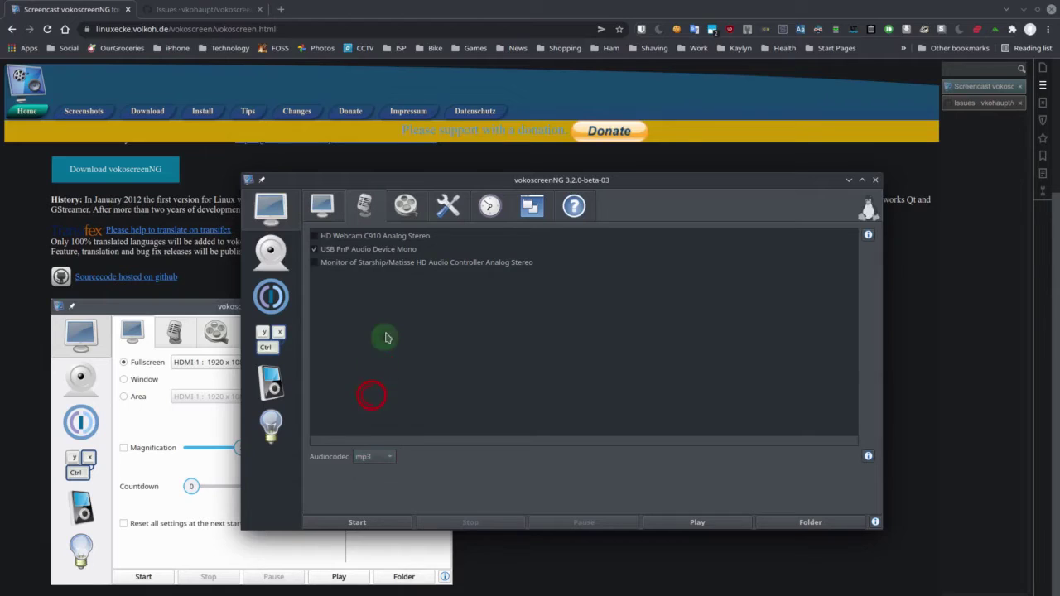
Step: Review the video format, codec and preset lists, keeping mp4, x264 and superfast
click(403, 211)
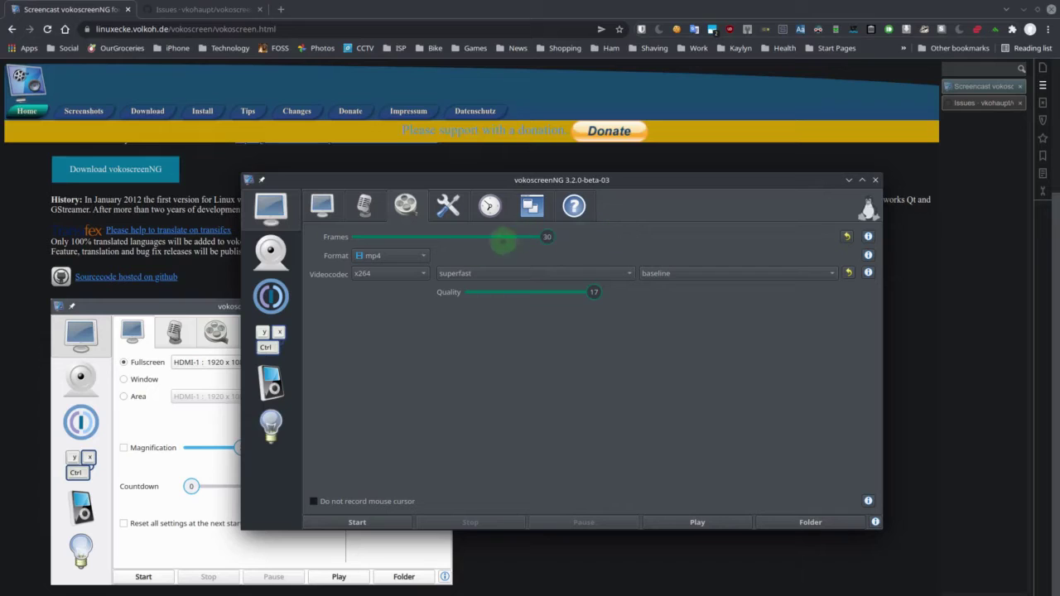
click(419, 260)
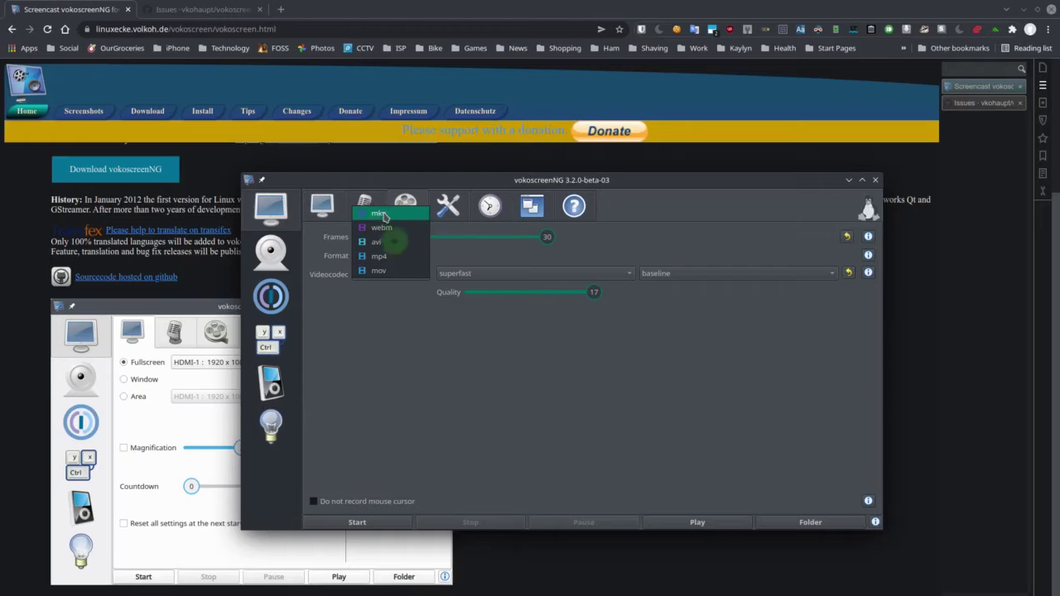
click(398, 312)
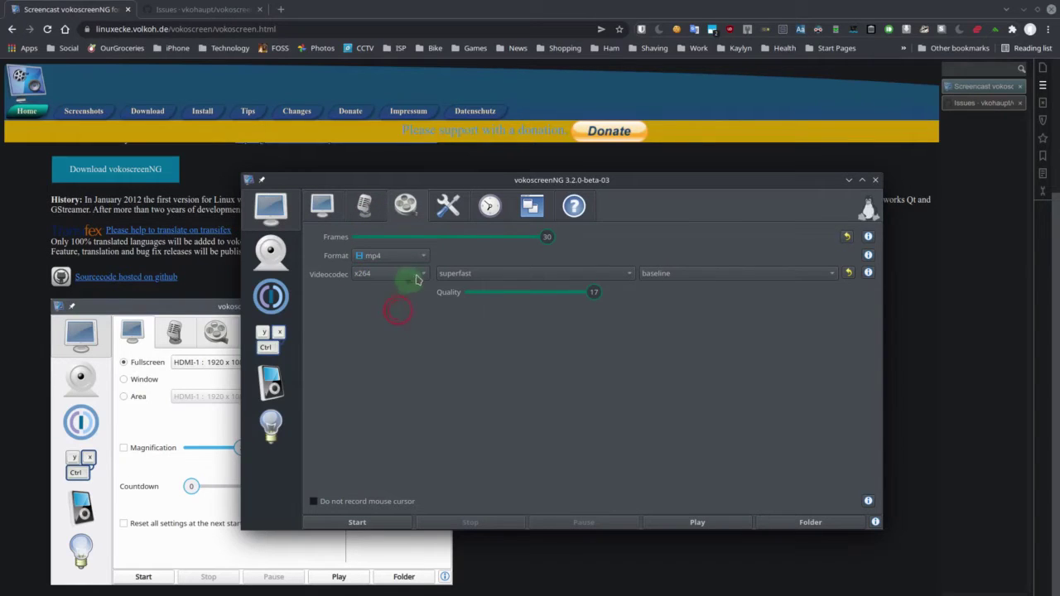
click(420, 275)
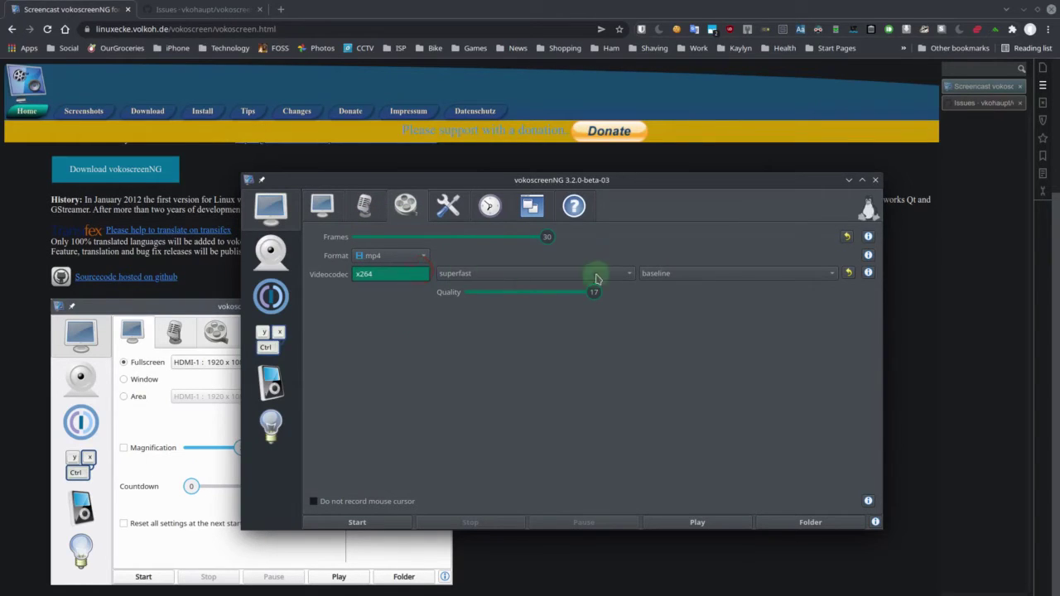
click(625, 273)
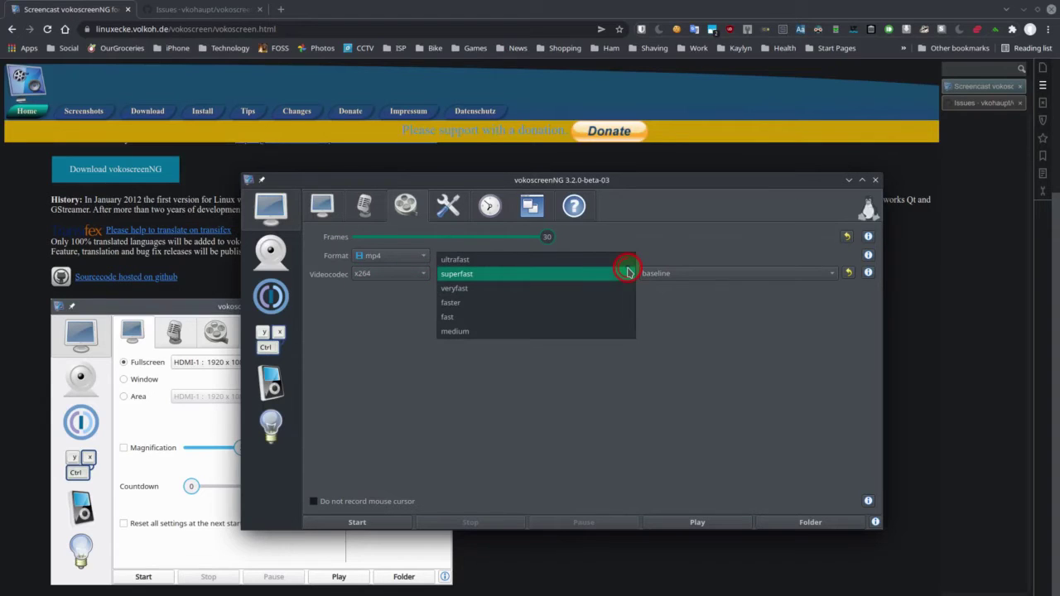
click(627, 273)
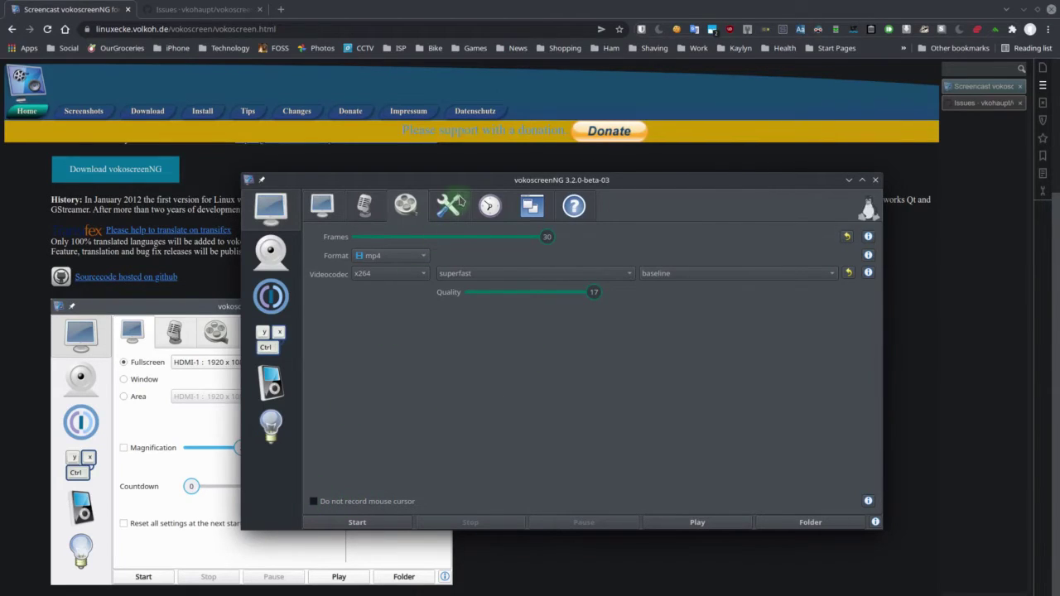
Step: Check the disk-space limit (250) and wait-before-recording help, then show the timer settings
click(451, 204)
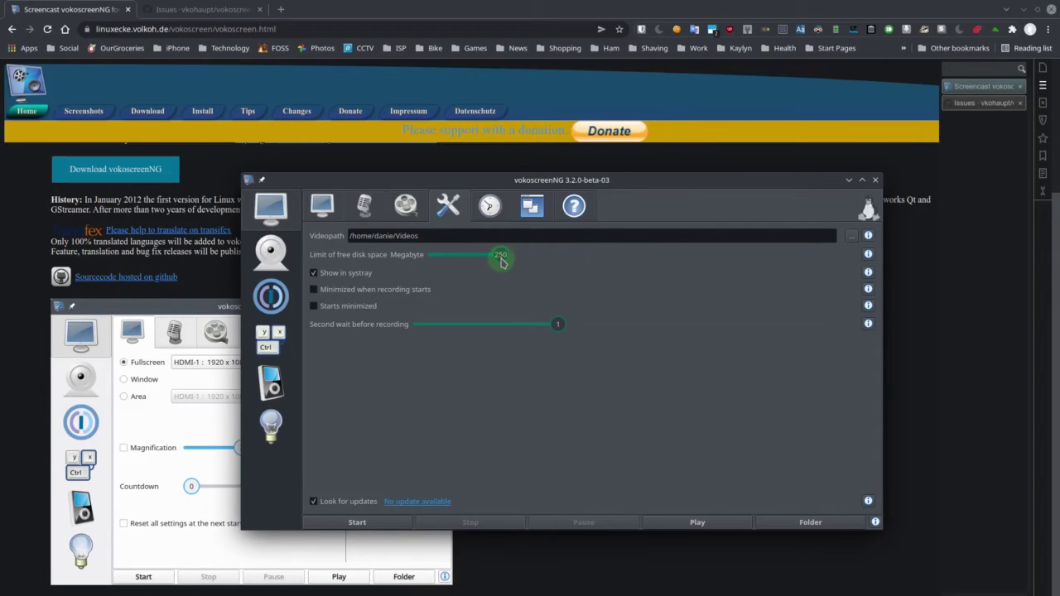
mouse_move(501, 258)
mouse_down()
mouse_move(464, 258)
mouse_move(502, 259)
mouse_up()
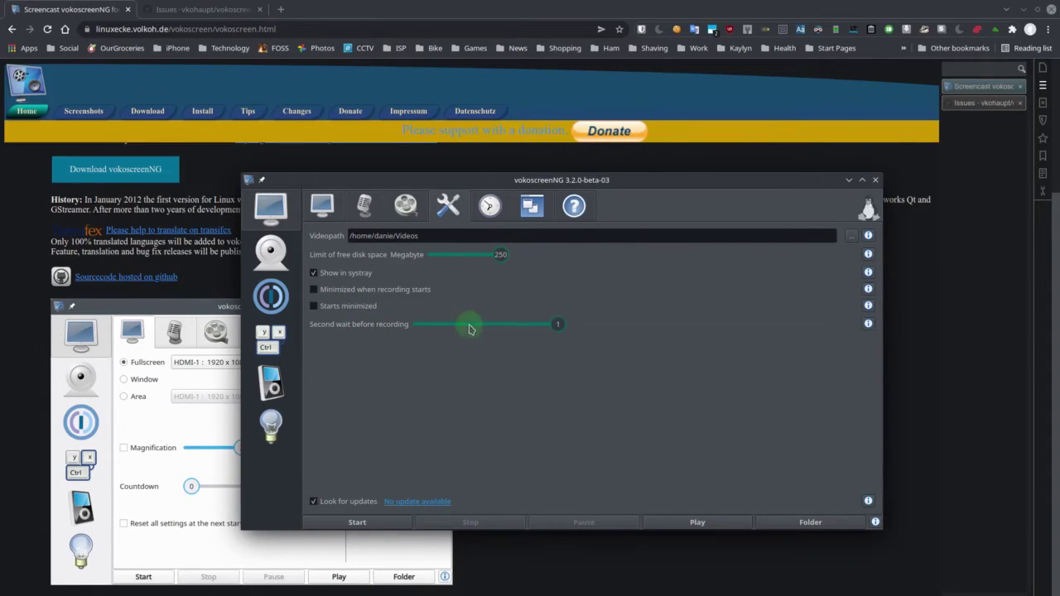
click(868, 325)
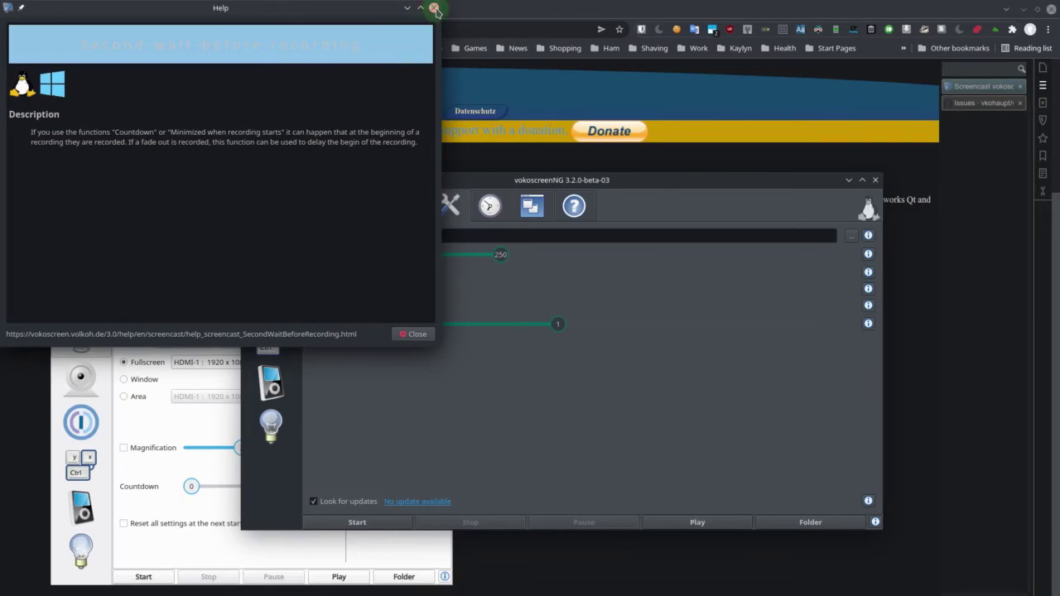
click(433, 7)
click(490, 205)
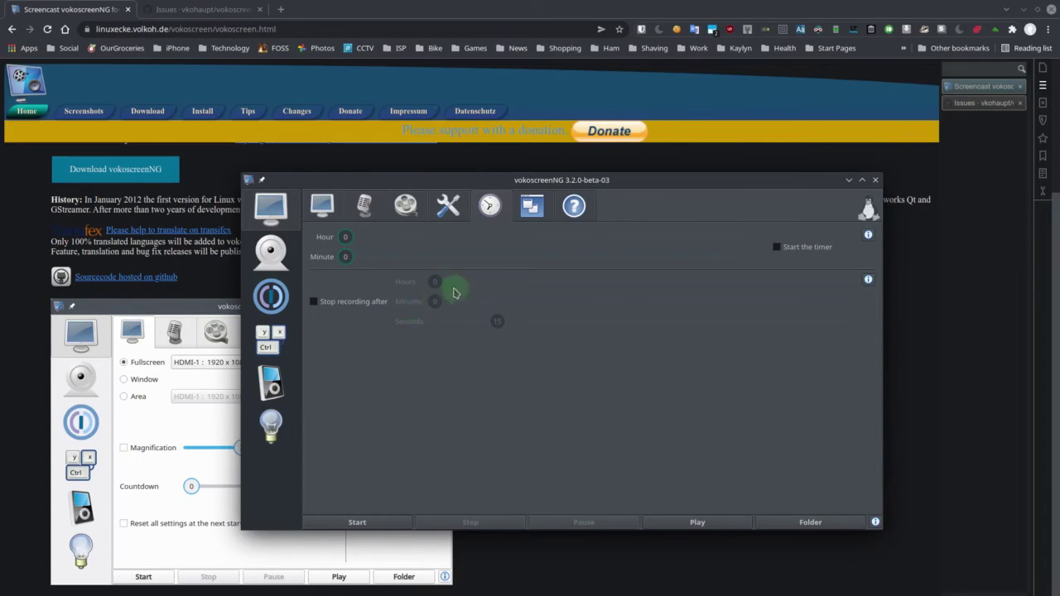
Step: Check the available formats and codecs, view the about page, then return to screen capture settings
click(533, 208)
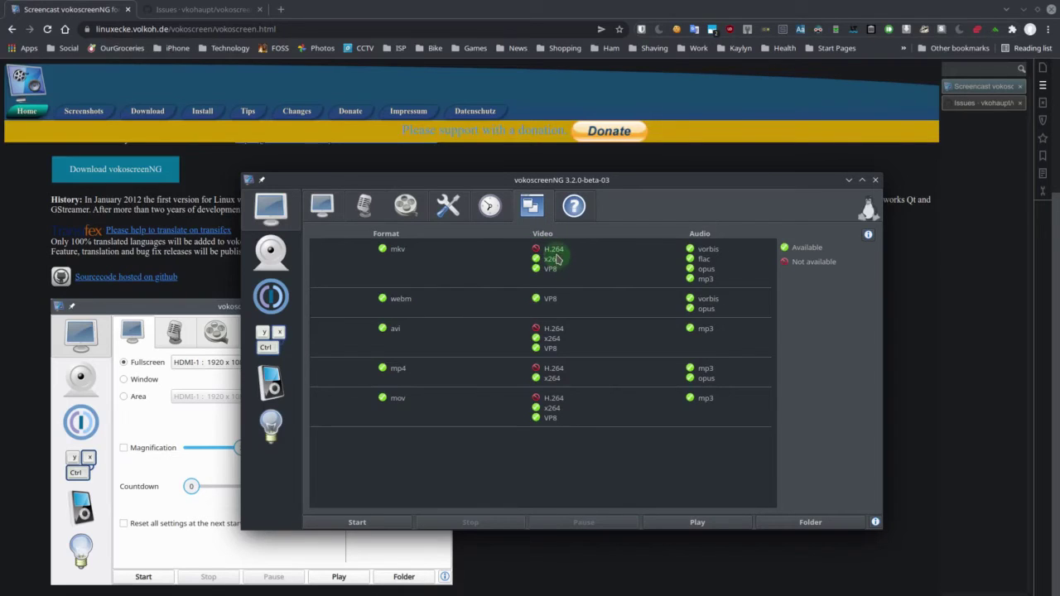
click(576, 207)
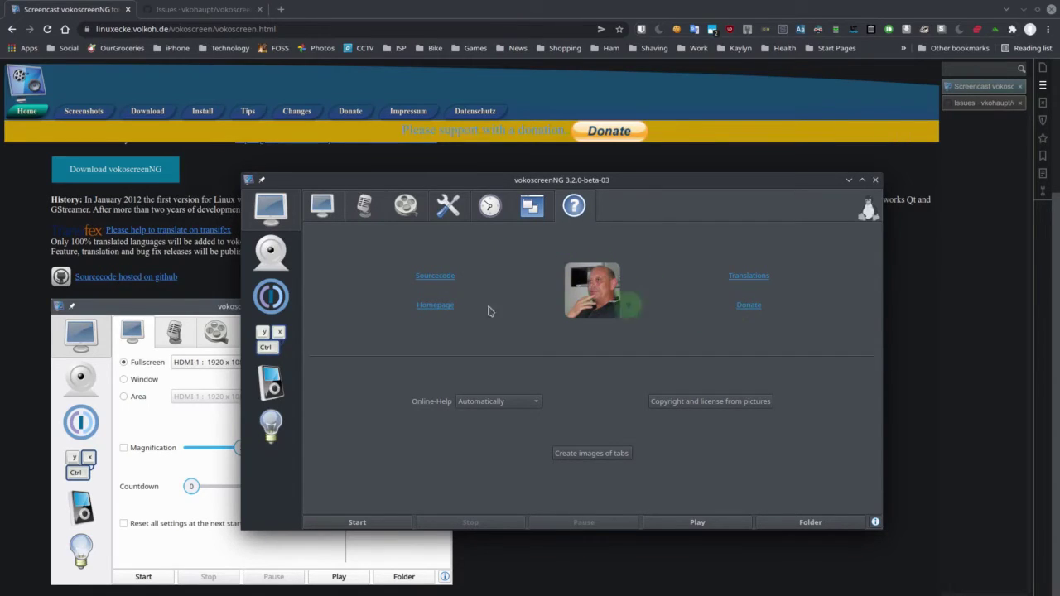
click(276, 215)
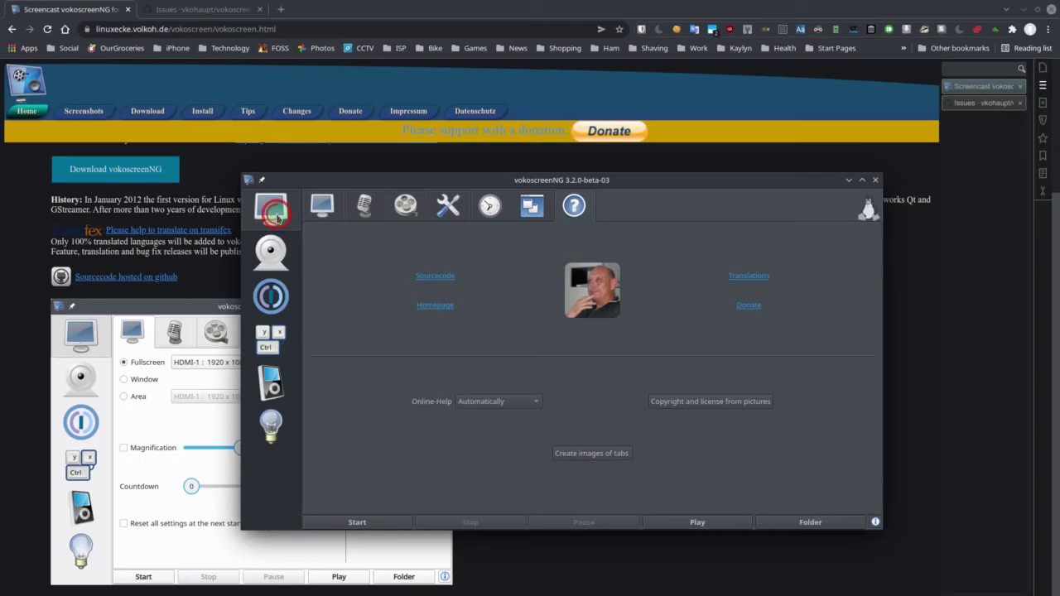
Step: In webcam settings, keep UVC Camera (046d:081b) at 640x480 and tick Camera to show the preview
click(330, 204)
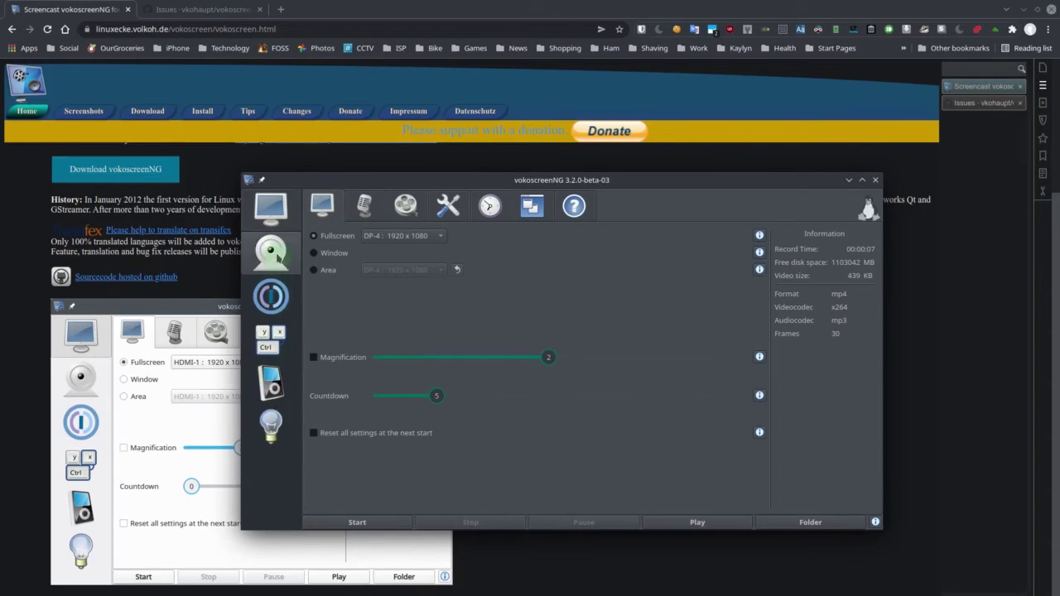
click(278, 258)
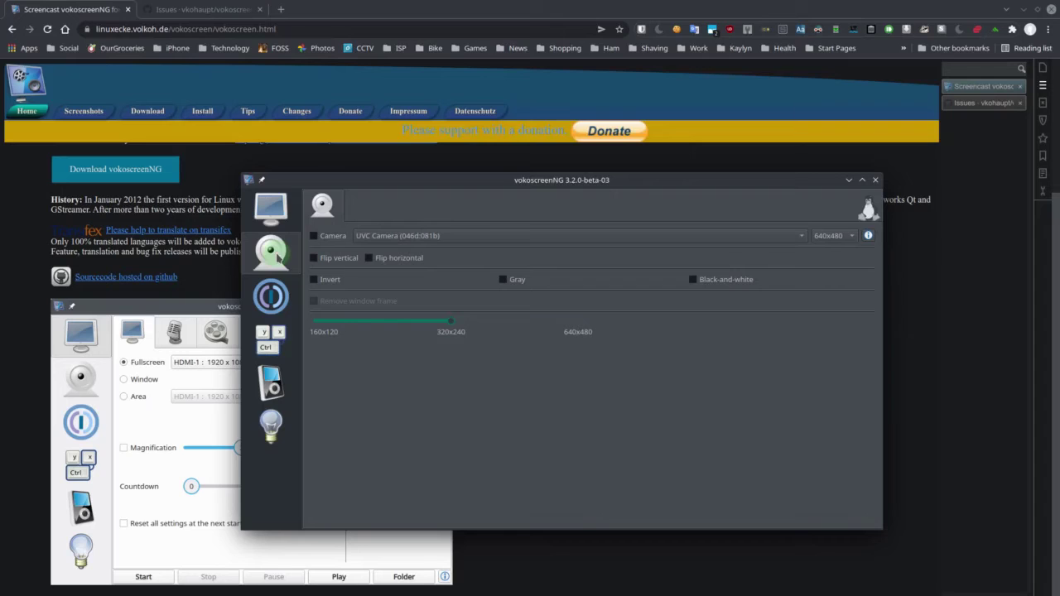
click(412, 238)
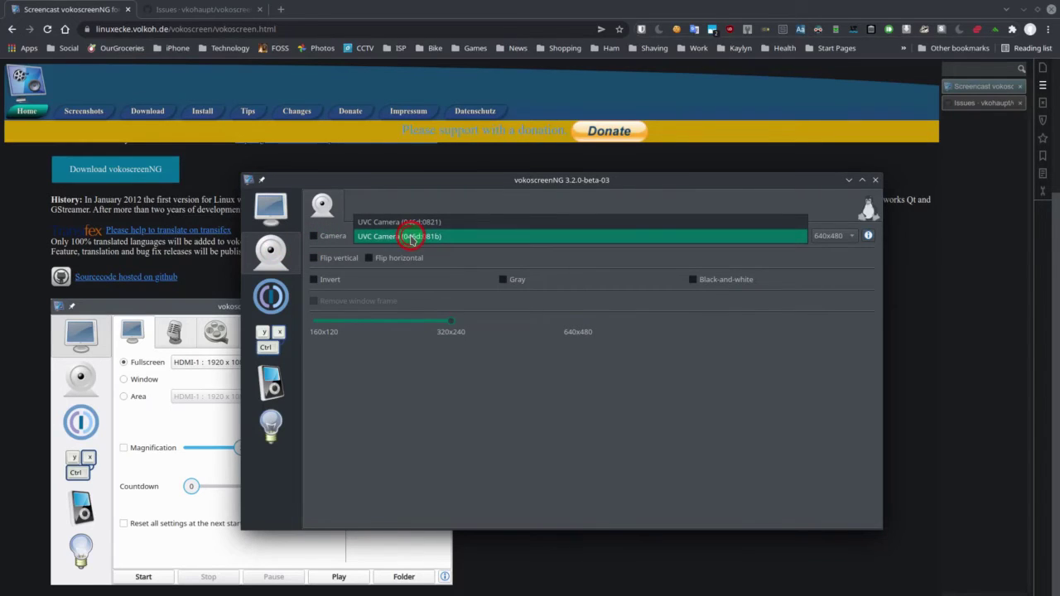
click(432, 199)
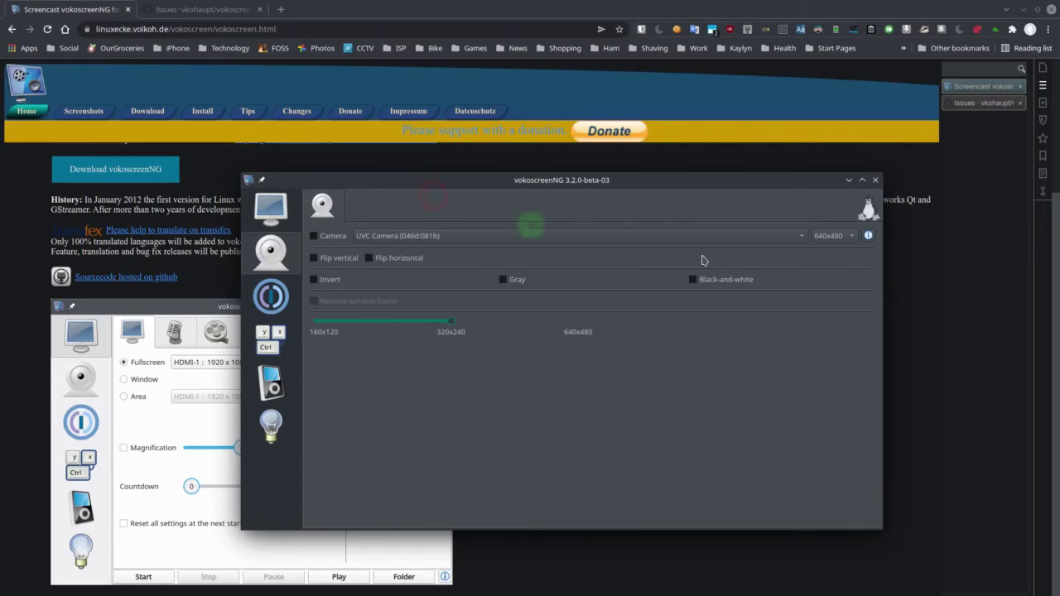
click(848, 238)
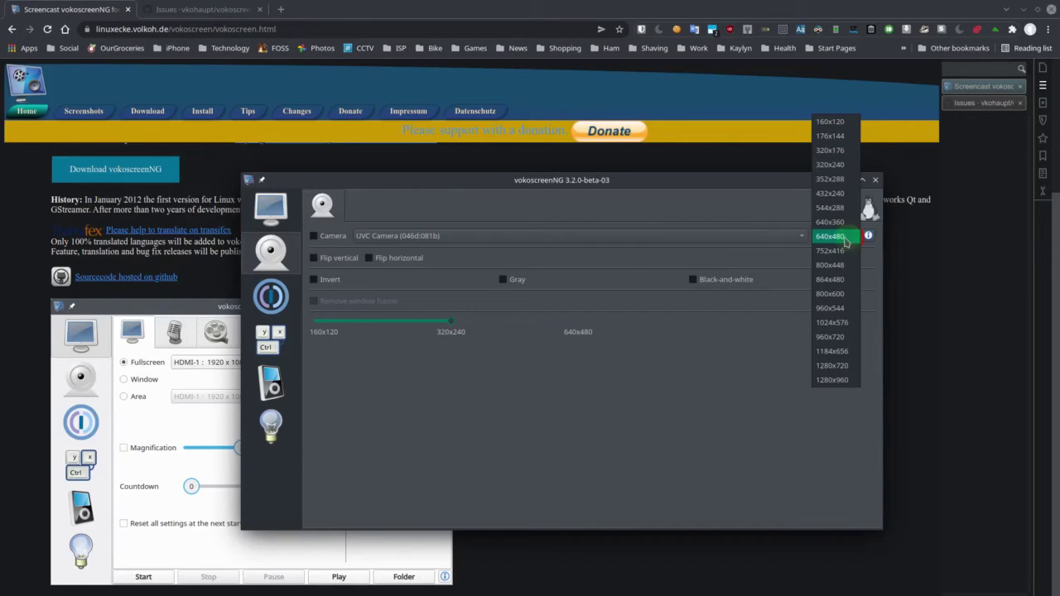
click(768, 214)
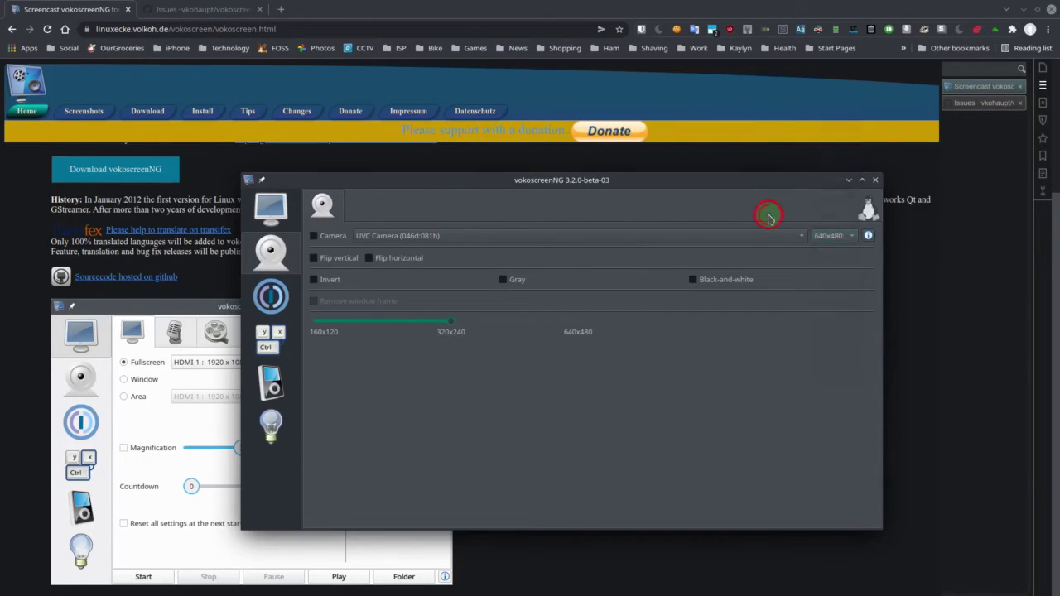
click(315, 237)
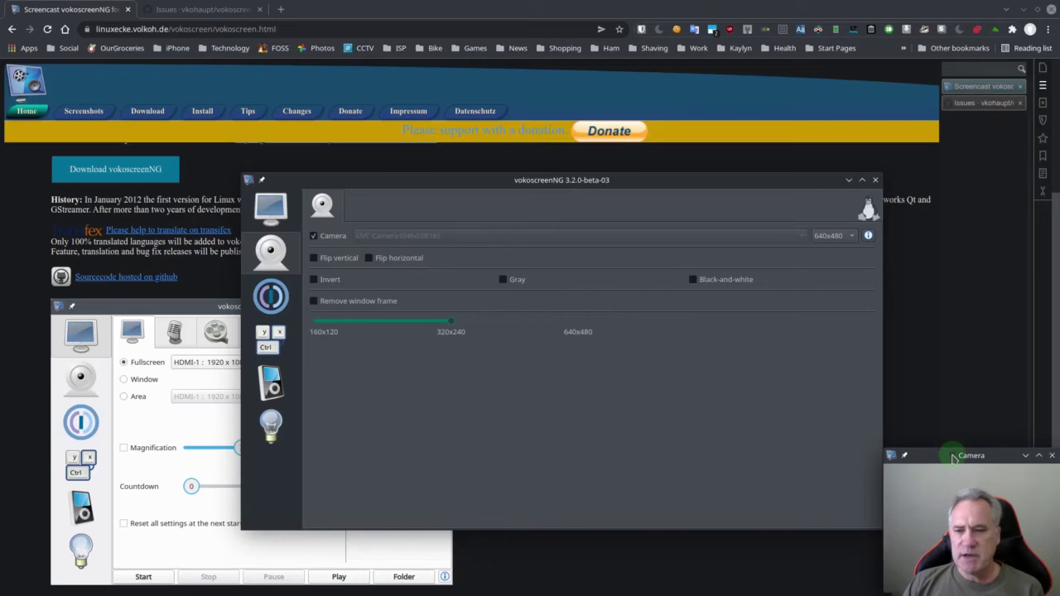
Step: Toggle the preview's window frame off and back on, nudge the Camera window left, and open its settings
mouse_move(954, 458)
mouse_down()
mouse_move(855, 361)
mouse_move(706, 325)
mouse_move(953, 440)
mouse_move(932, 440)
mouse_move(951, 450)
mouse_up()
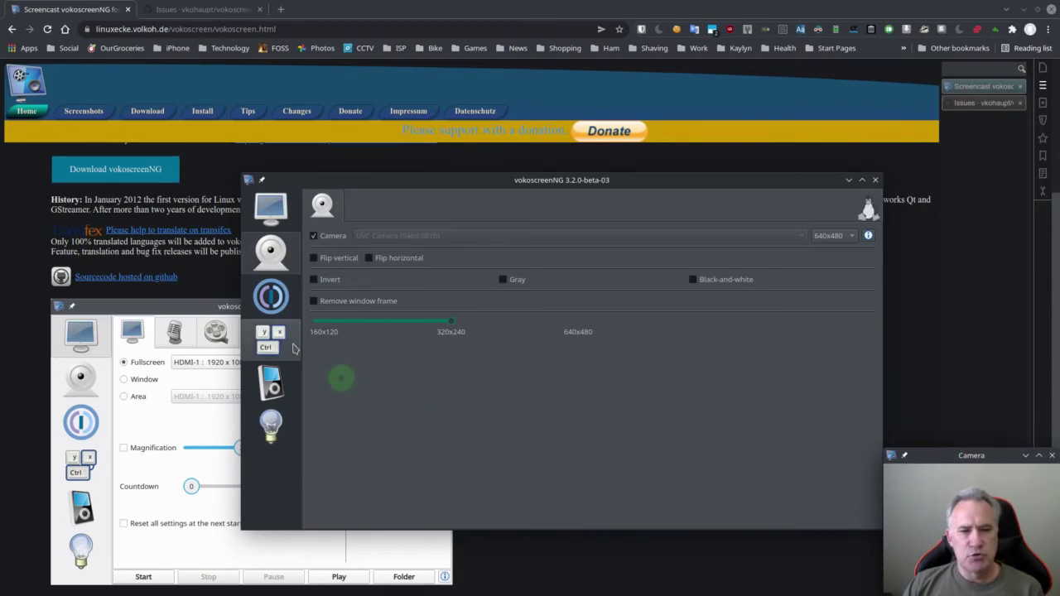
click(313, 302)
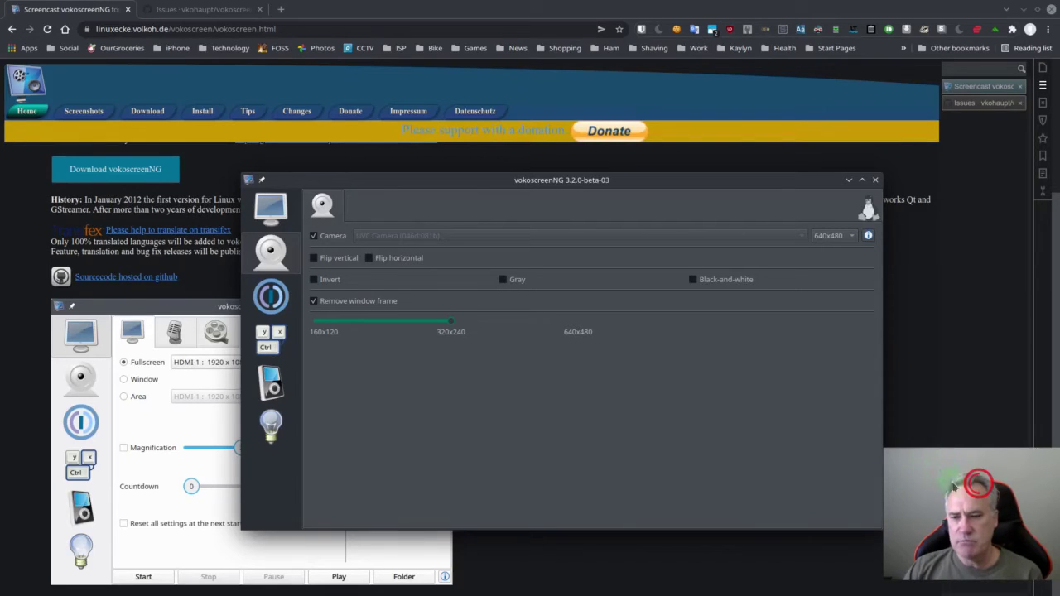
click(313, 301)
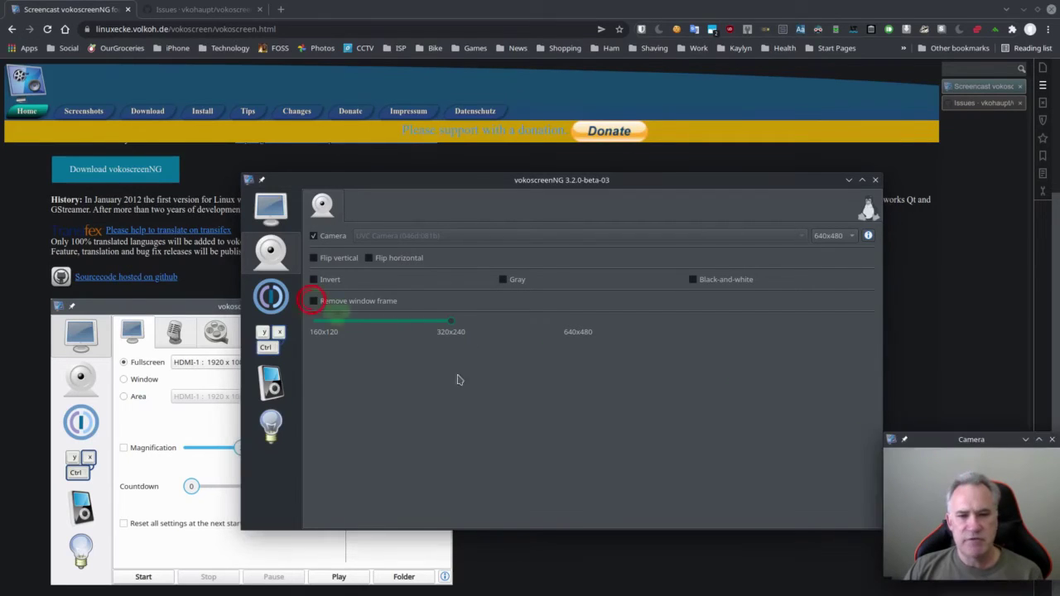
mouse_move(986, 440)
mouse_down()
mouse_move(934, 444)
mouse_move(974, 455)
mouse_up()
right_click(961, 506)
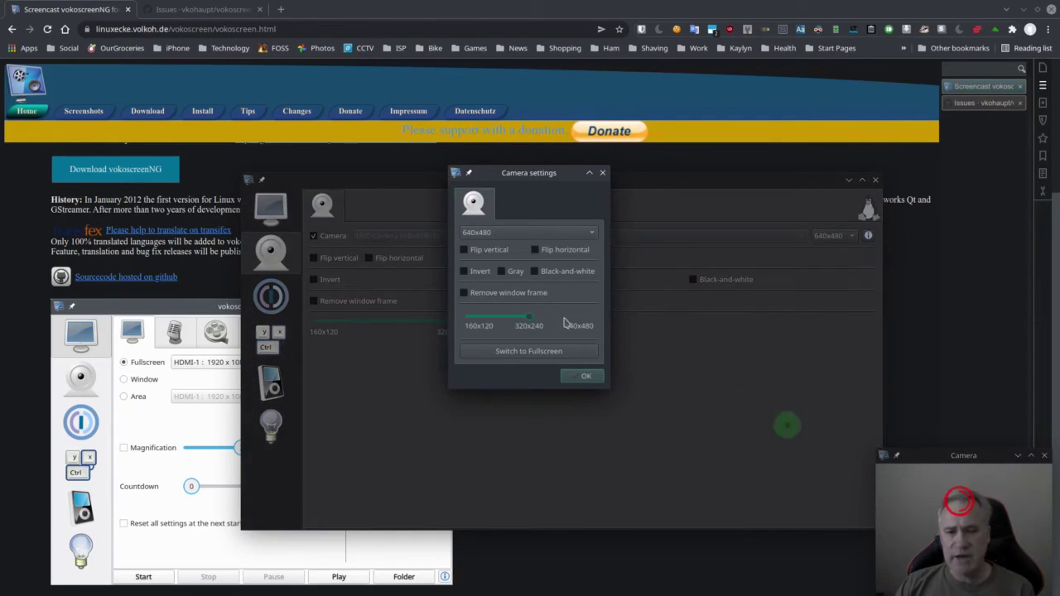
Step: Close camera settings and try the Invert, Gray and Flip vertical effects, switching each back off
click(588, 376)
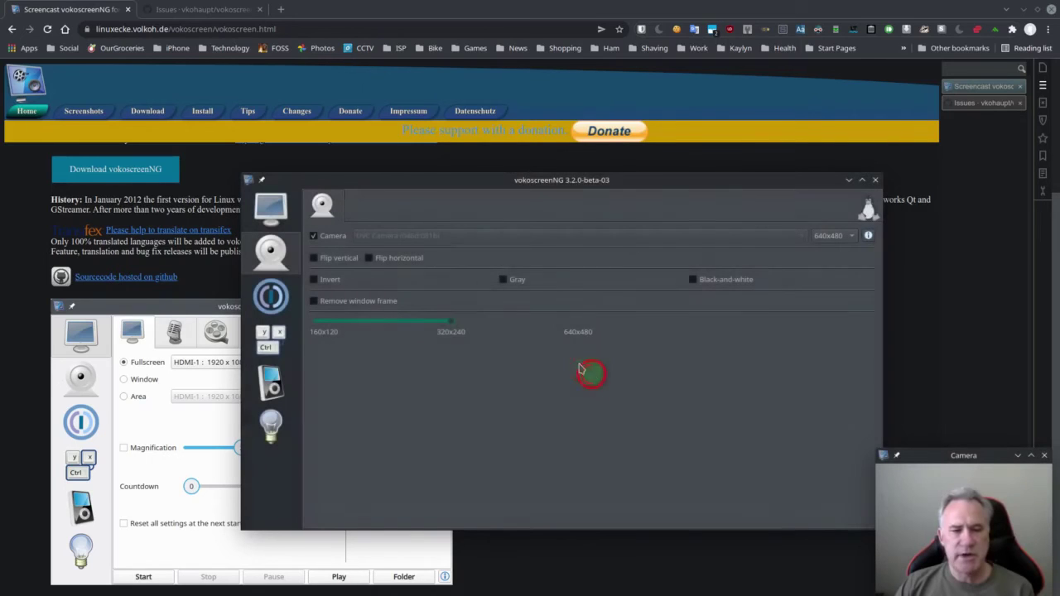
click(315, 280)
click(324, 280)
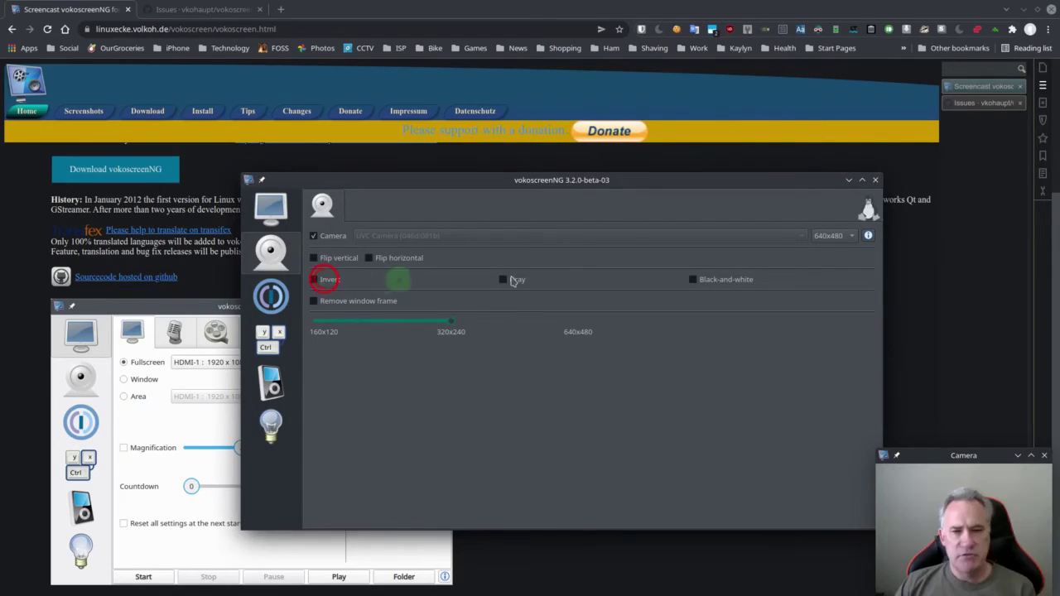
click(517, 280)
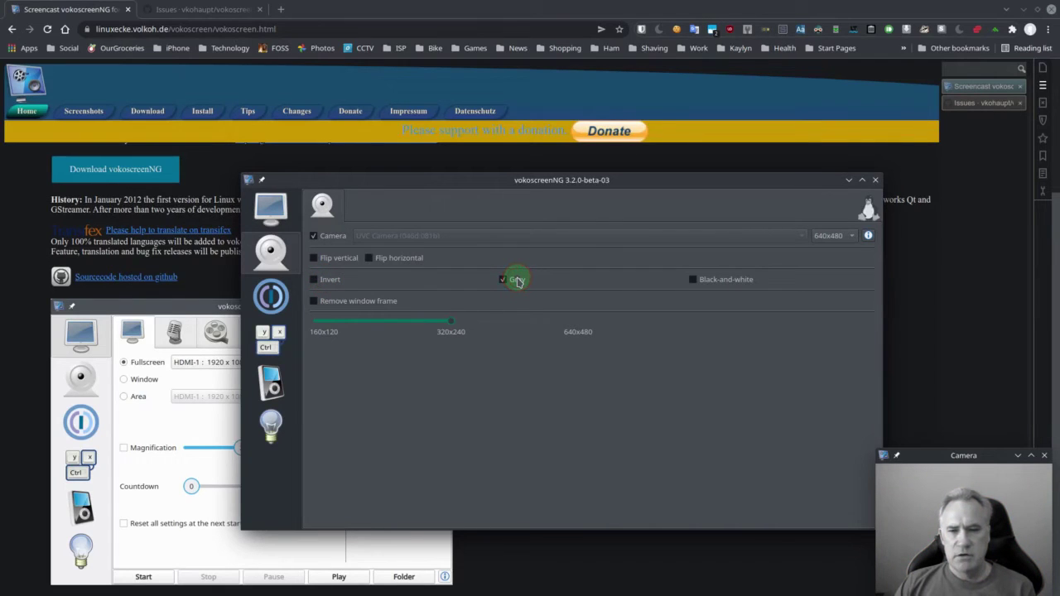
click(516, 280)
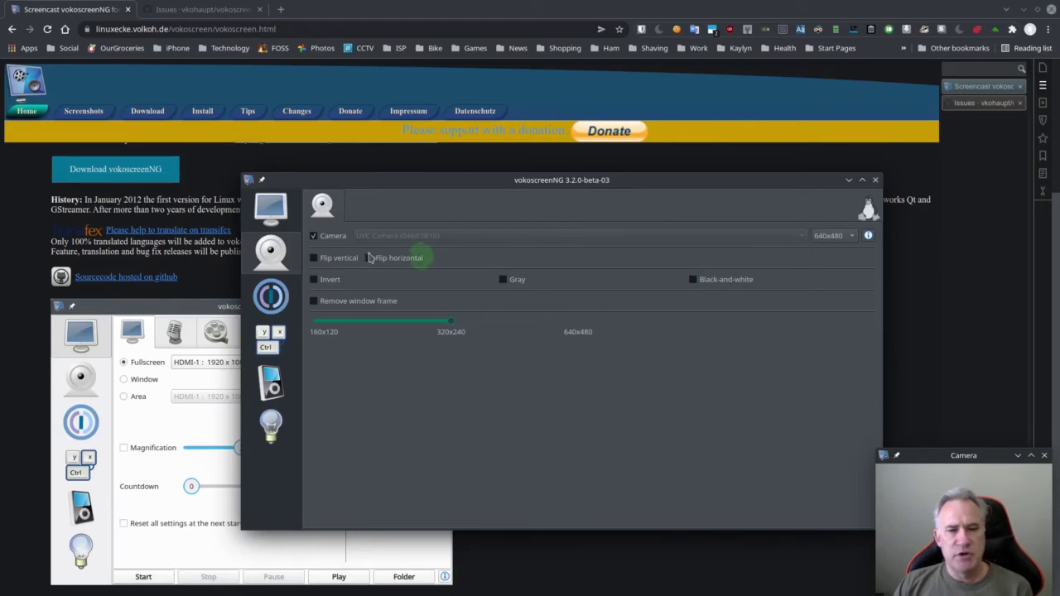
click(334, 258)
click(334, 258)
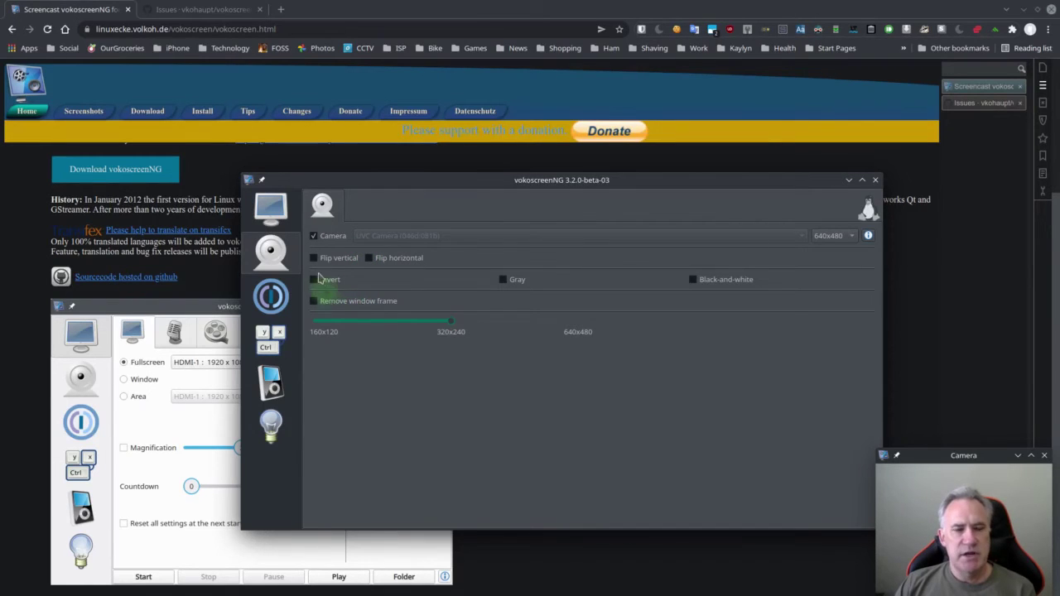
Step: Switch the camera off and go to the Showclick and Halo settings page
click(315, 237)
click(315, 237)
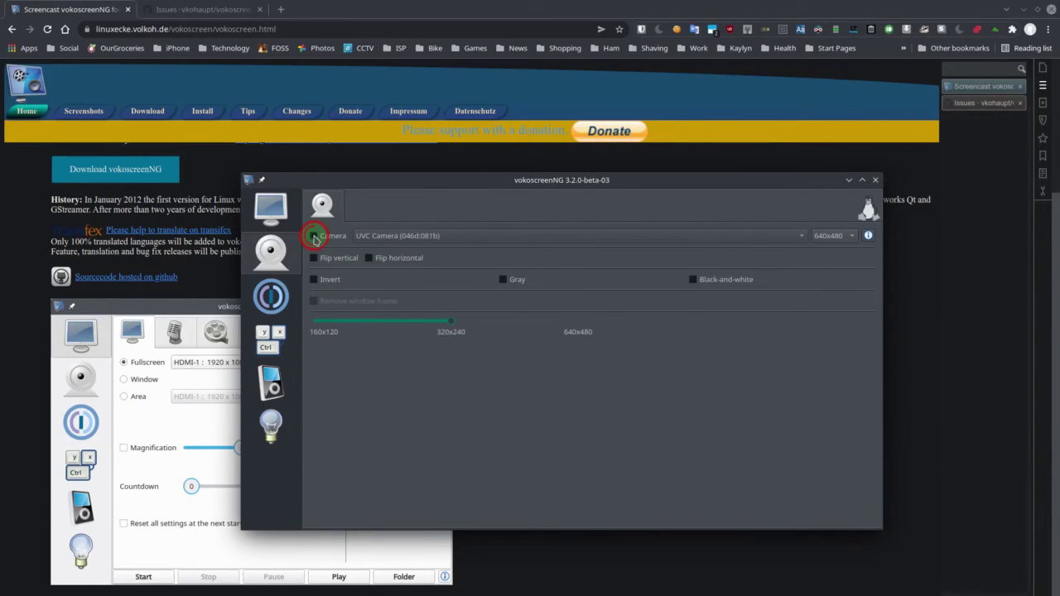
click(280, 296)
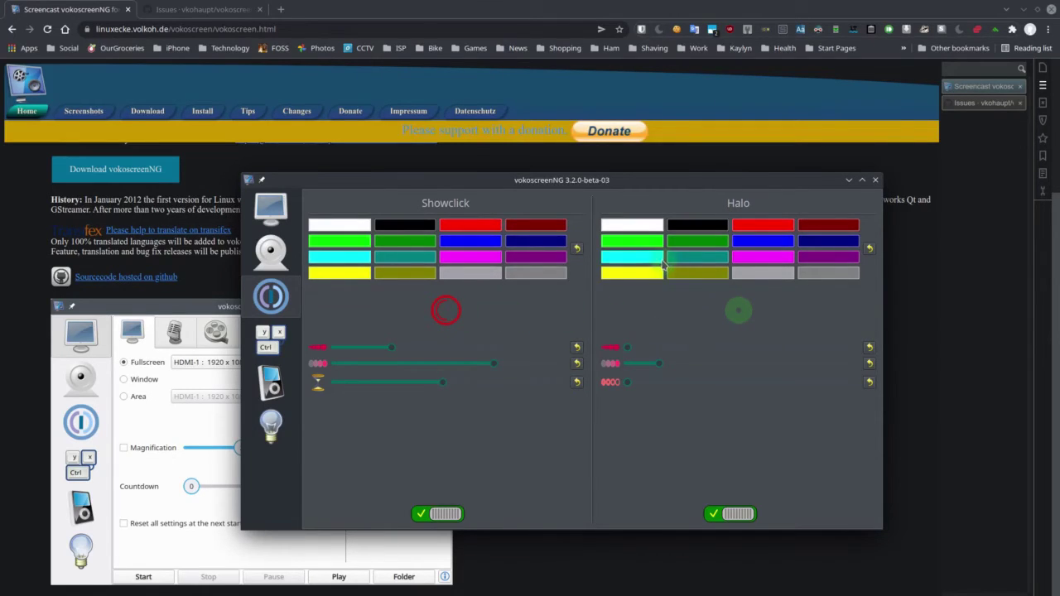
click(781, 259)
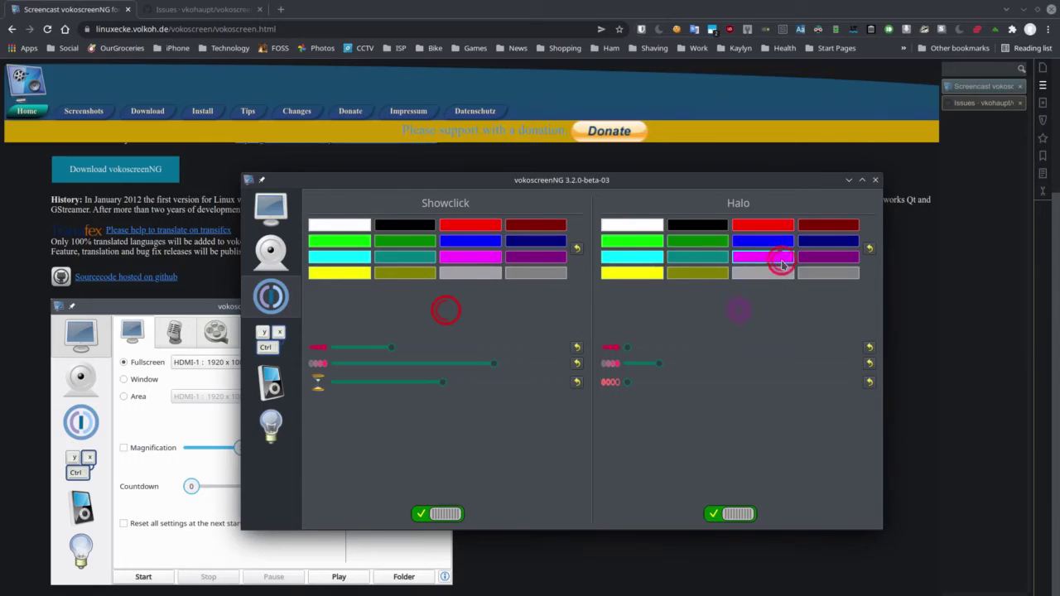
click(810, 262)
click(782, 233)
click(713, 226)
click(648, 229)
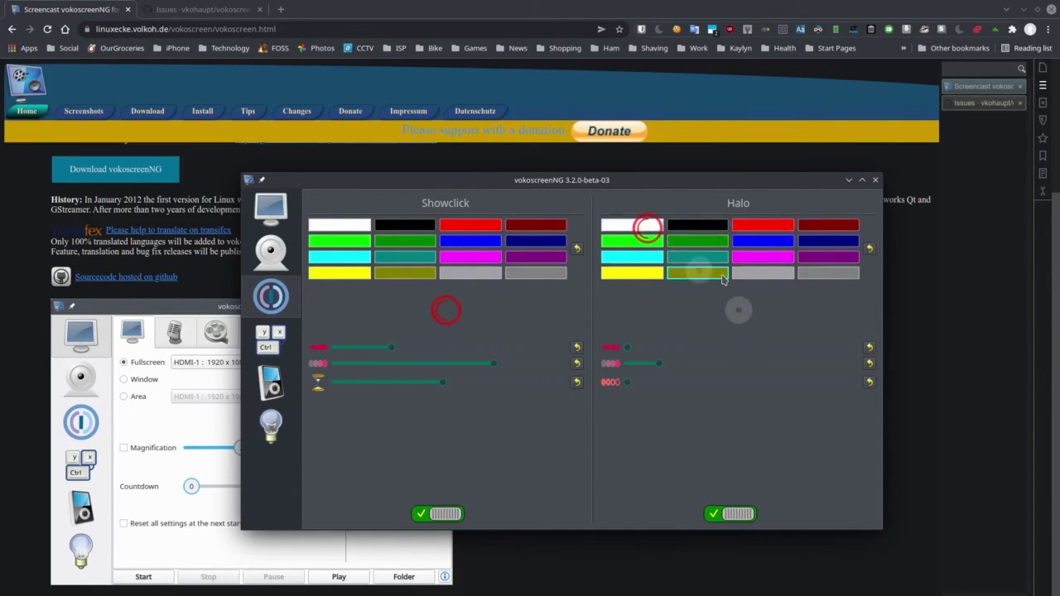
click(643, 241)
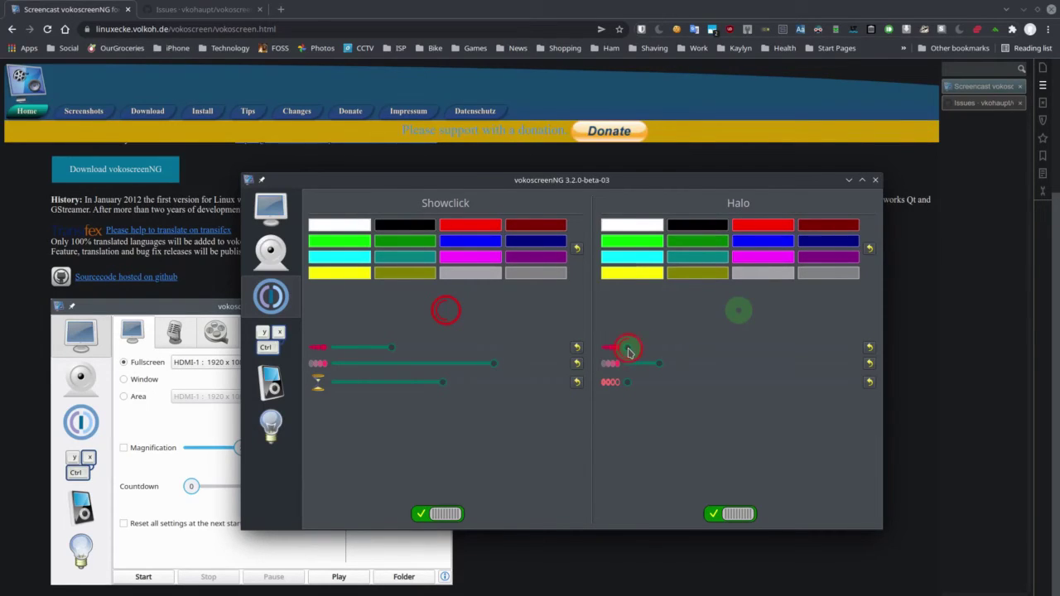
Step: Experiment with the halo size, transparency and third sliders, finishing with a smaller, fainter halo
drag(628, 352, 844, 371)
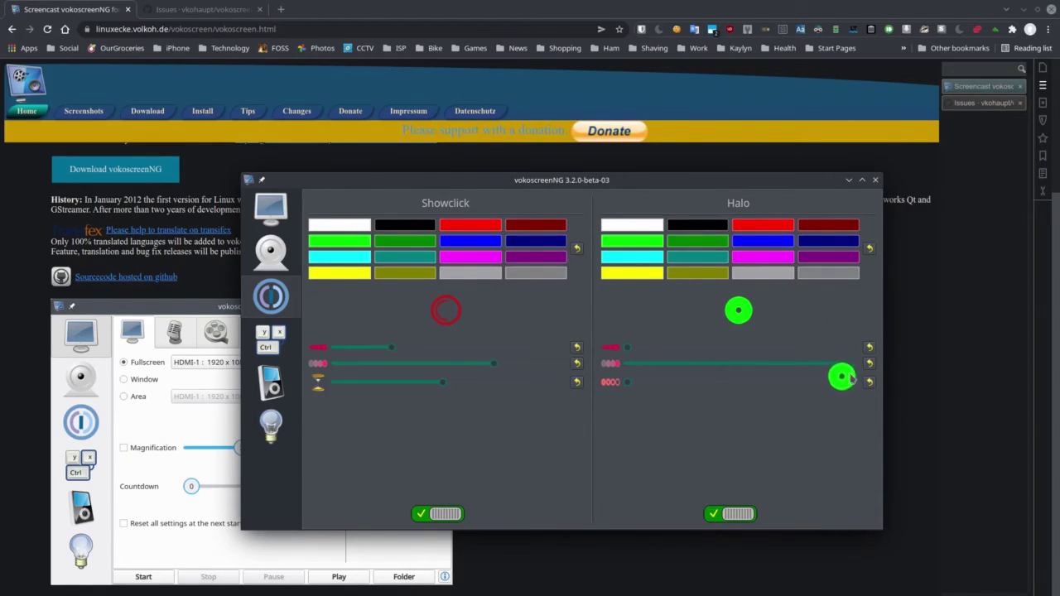
drag(829, 367, 645, 367)
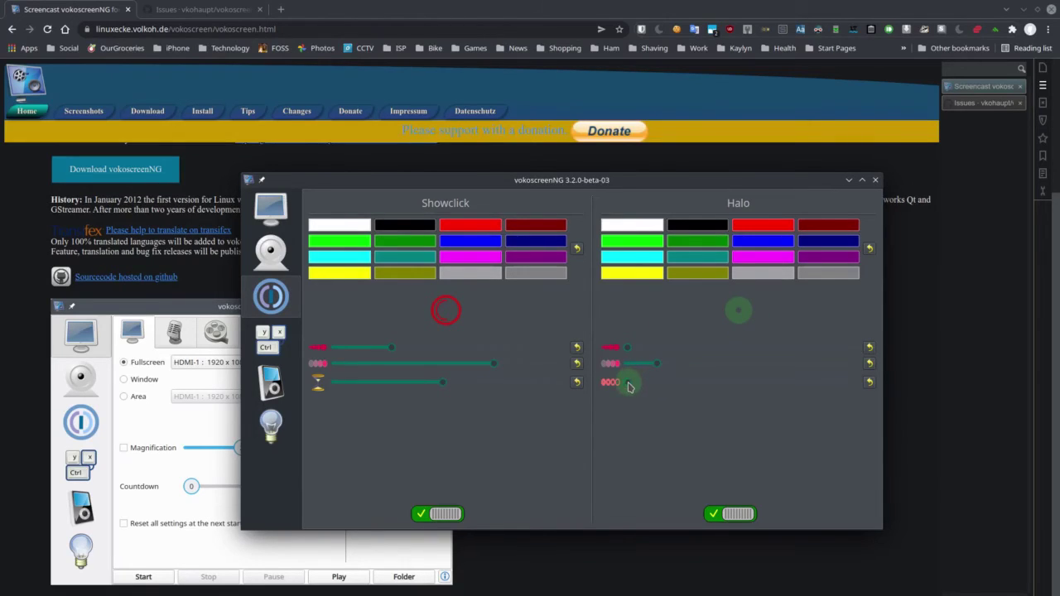
drag(643, 387, 788, 389)
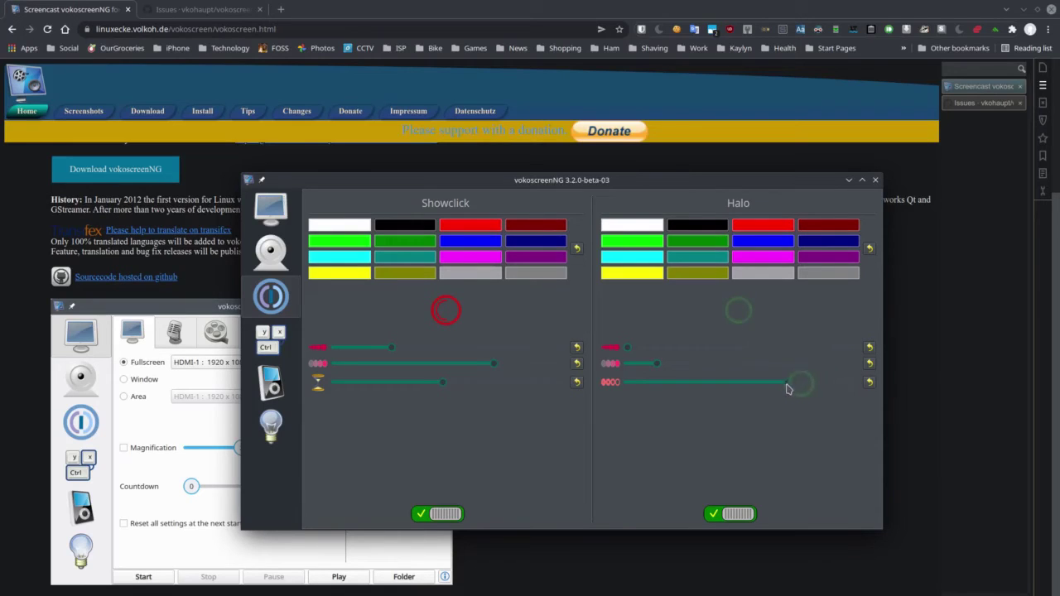
drag(787, 389, 619, 389)
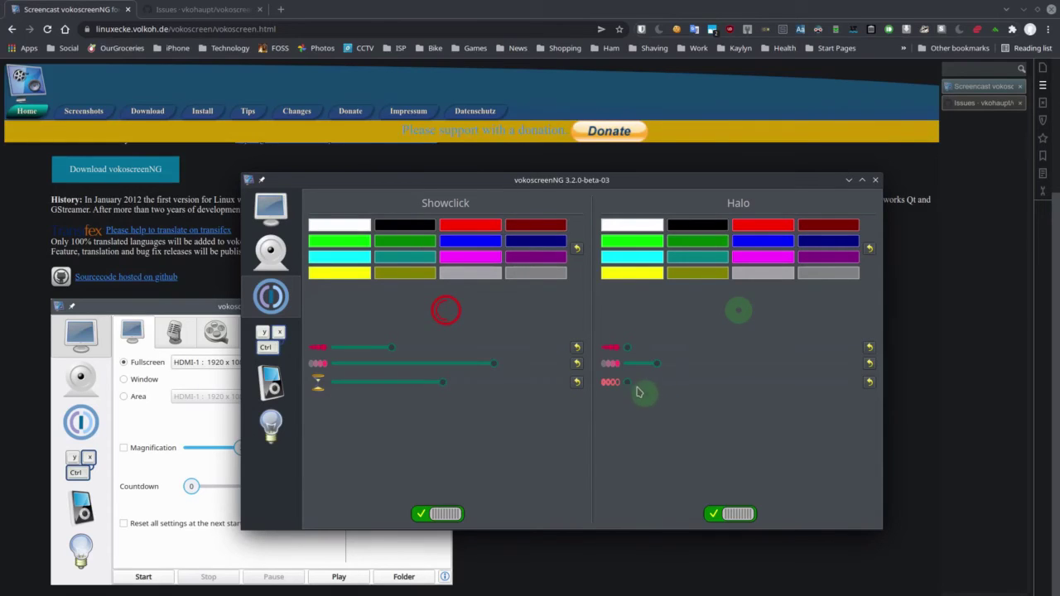
drag(658, 363, 846, 365)
drag(626, 384, 780, 386)
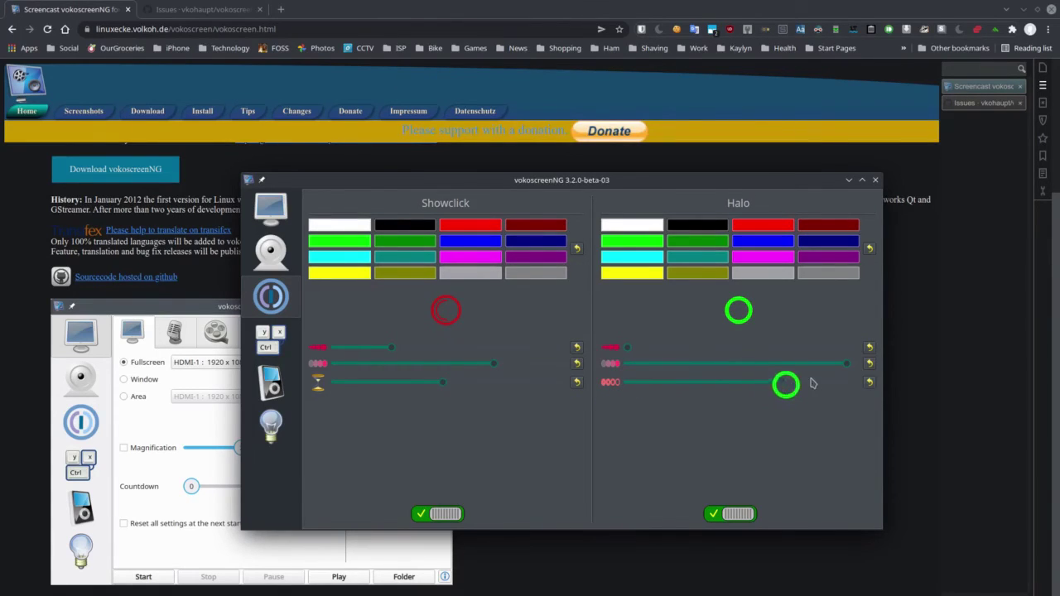
drag(846, 362, 636, 386)
click(776, 382)
Step: Nudge the third halo setting lower and try magenta, purple and dark green click colours, ending on red
click(642, 389)
drag(642, 389, 668, 368)
click(676, 368)
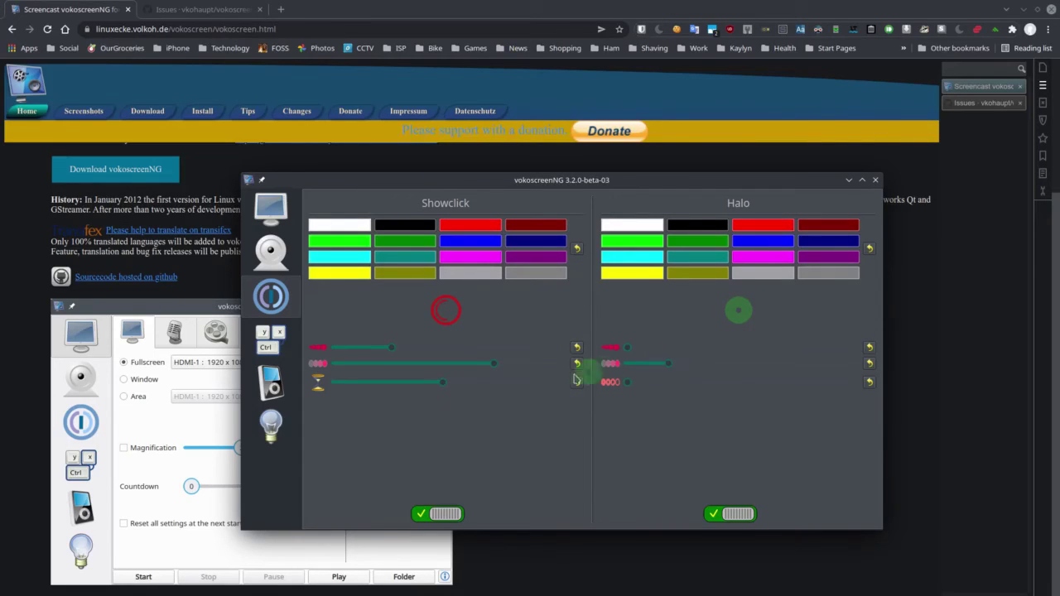
click(484, 260)
click(537, 257)
click(420, 243)
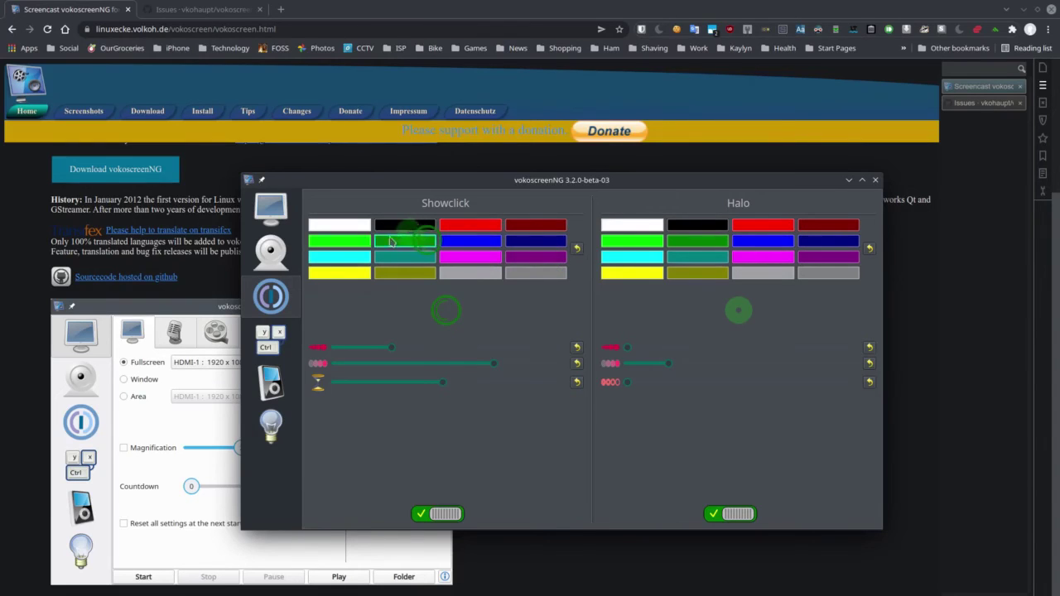
click(488, 228)
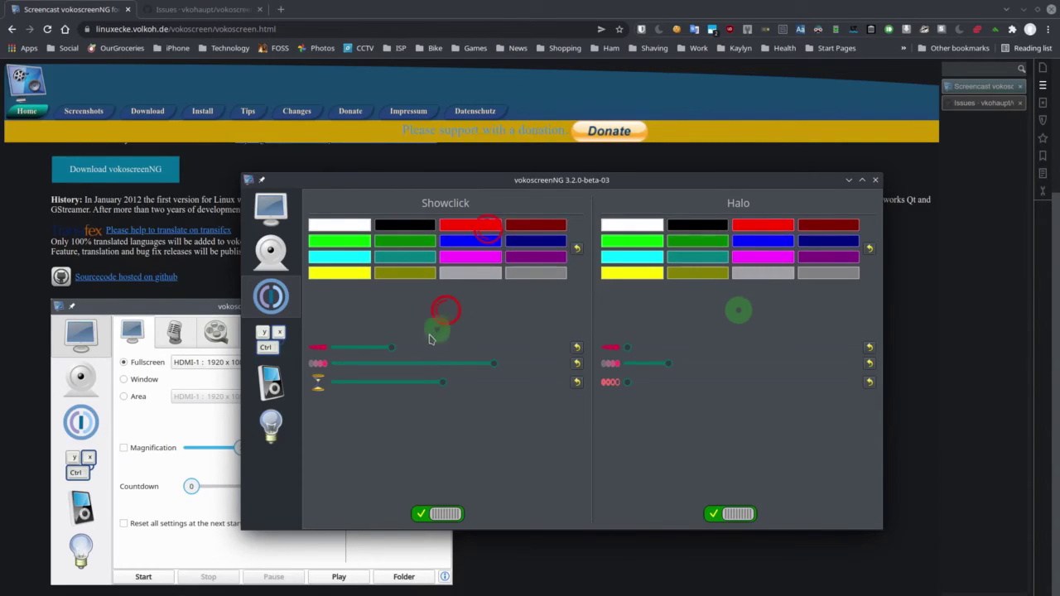
Step: Enlarge the showclick ring, slightly lower its second setting, and toggle Halo and Showclick off and on
mouse_move(391, 347)
mouse_down()
mouse_move(497, 349)
mouse_move(410, 348)
mouse_up()
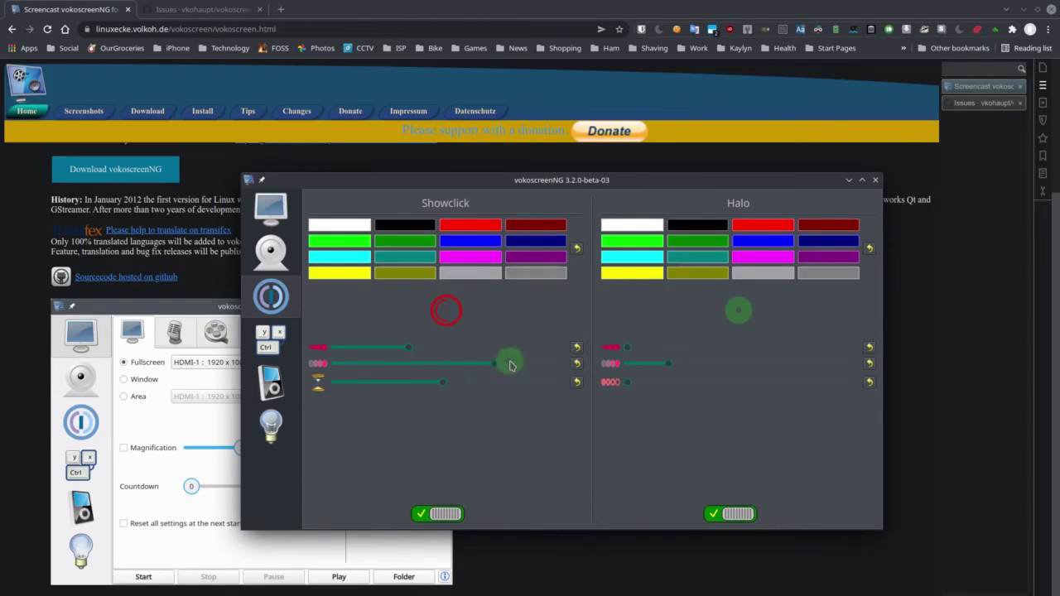
mouse_move(495, 363)
mouse_down()
mouse_move(418, 364)
mouse_move(537, 369)
mouse_move(484, 370)
mouse_up()
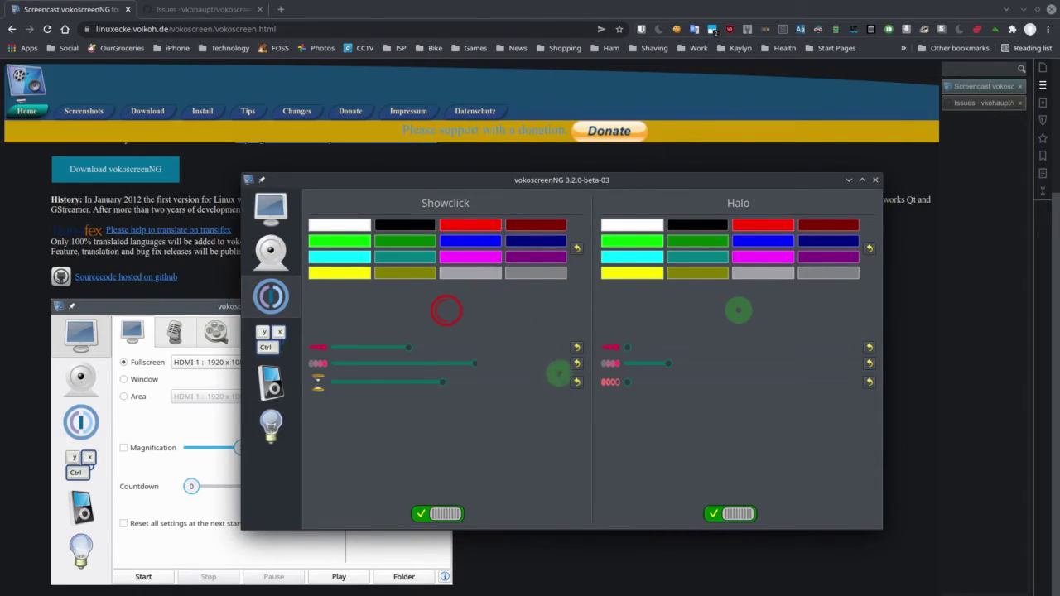
click(727, 515)
click(728, 515)
click(452, 514)
click(452, 514)
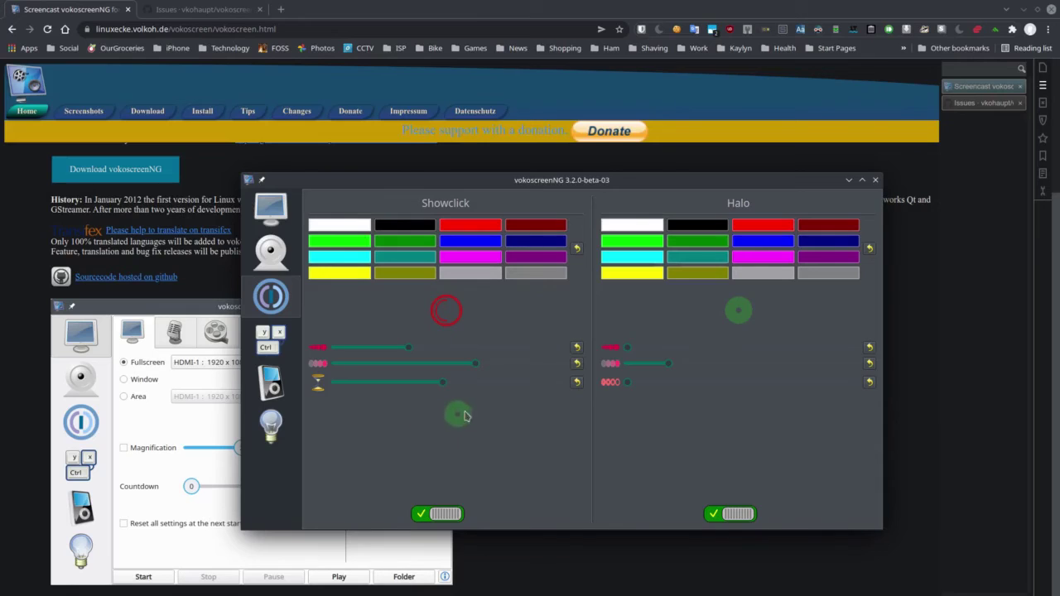
Step: From the shortcuts list, use Shift+F8 to show then hide the Camera window, then go to the player
click(271, 336)
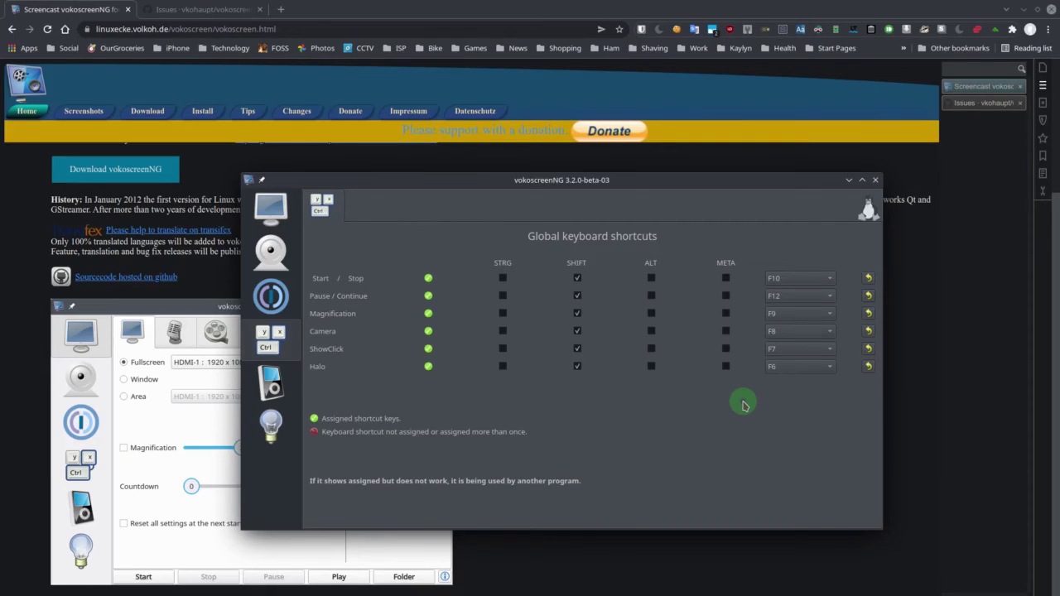
key(shift+F8)
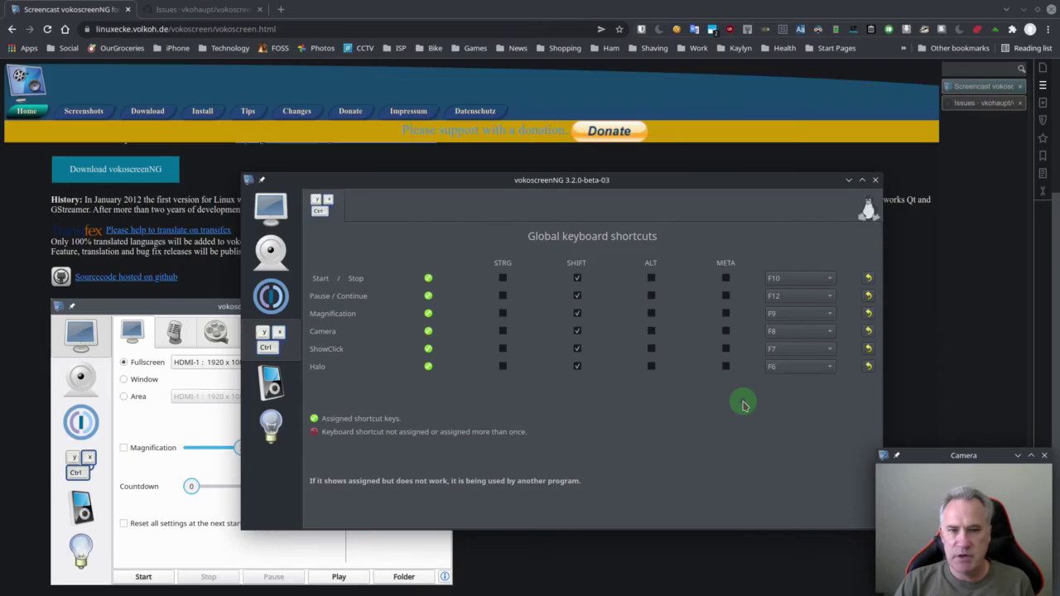
key(shift+F8)
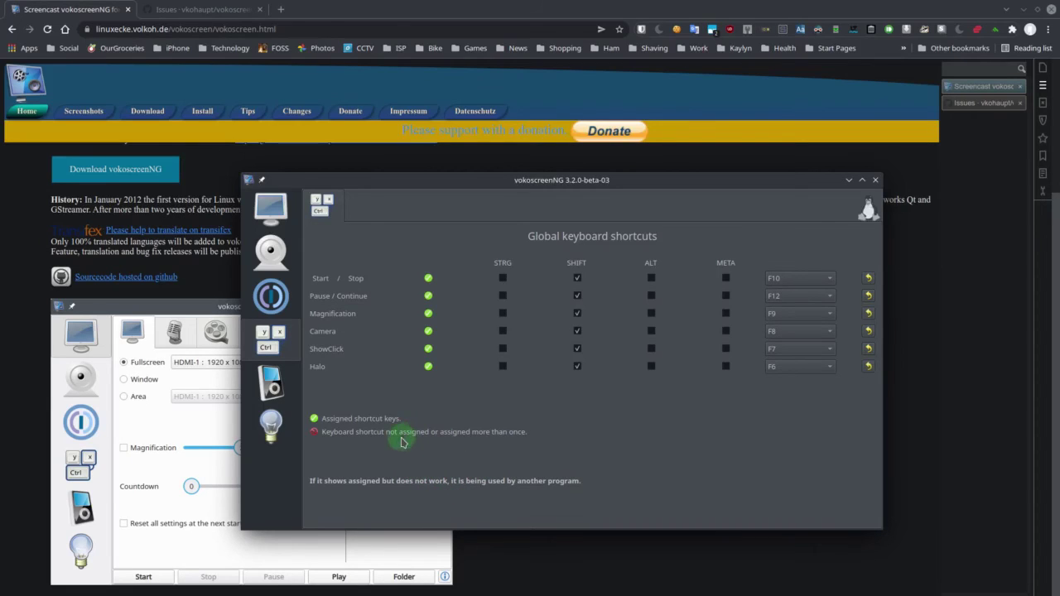
click(275, 385)
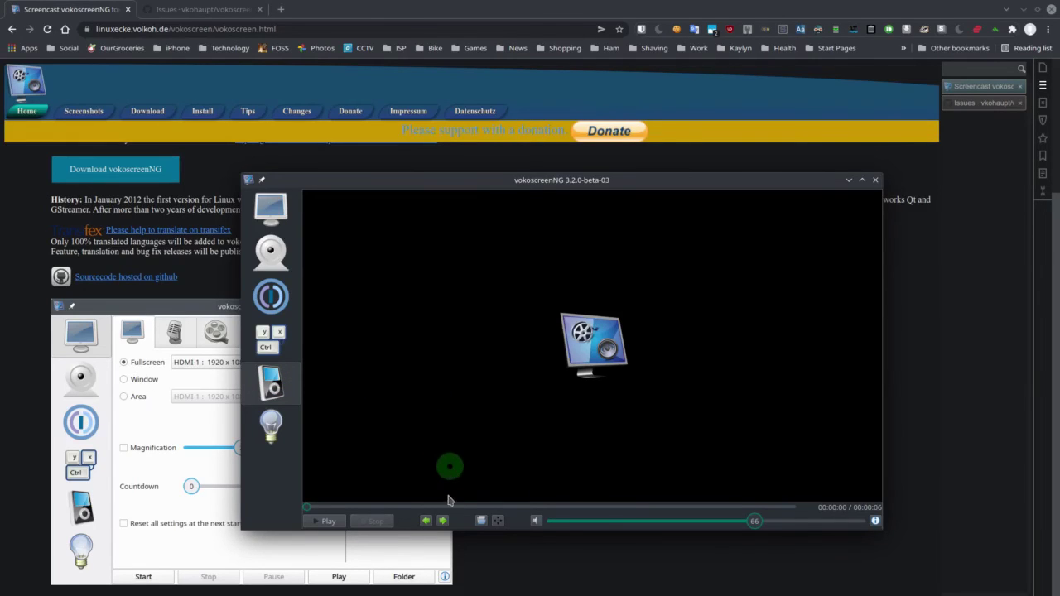
Step: Play vokoscreenNG-2022-02-16_14-23-42.mp4 from the Videos folder, then stop playback
click(481, 520)
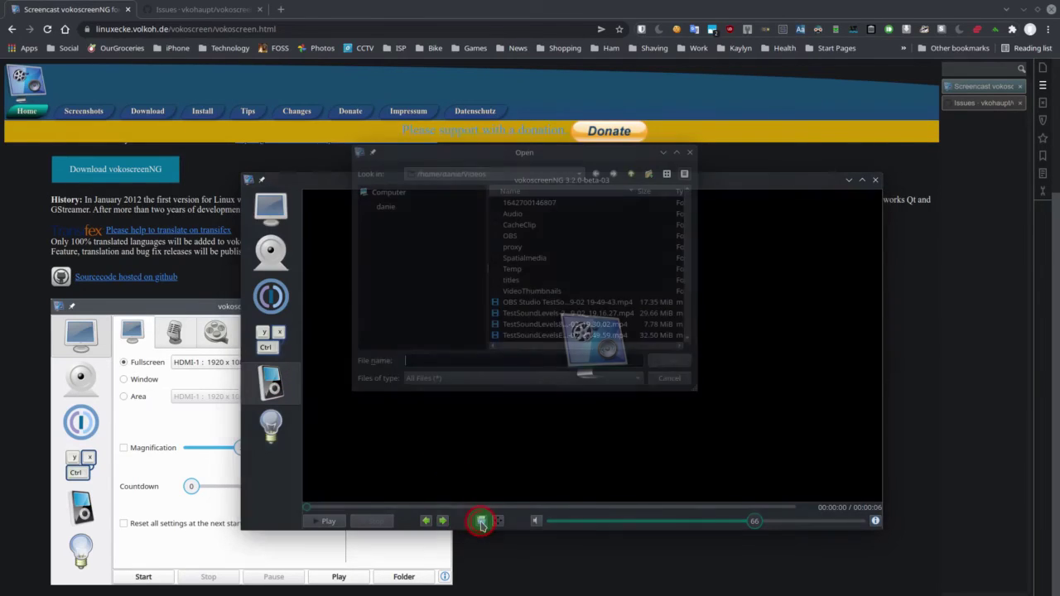
scroll(603, 281, down, 3)
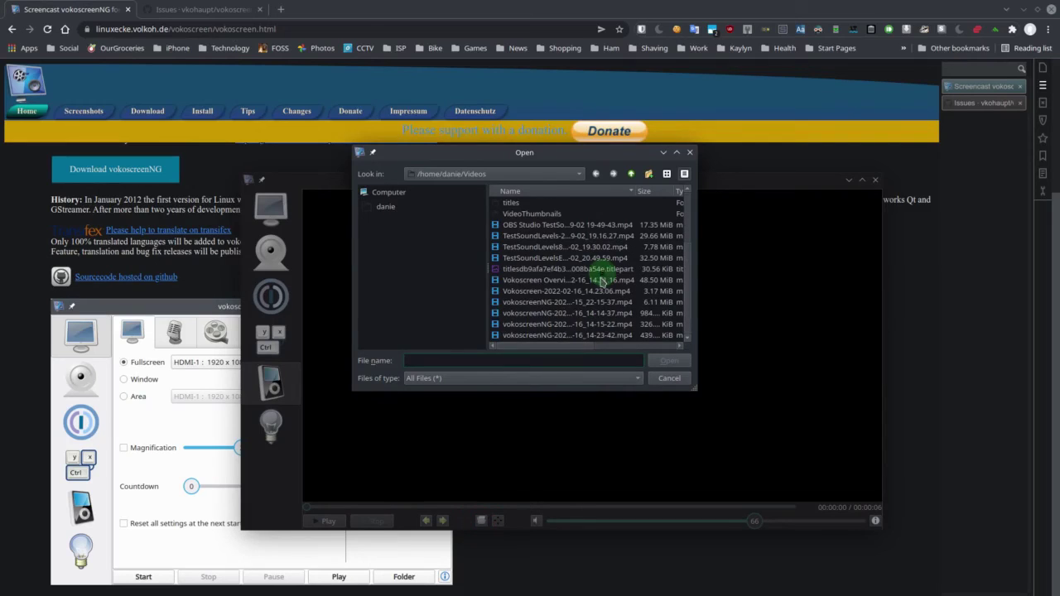
click(551, 335)
click(687, 365)
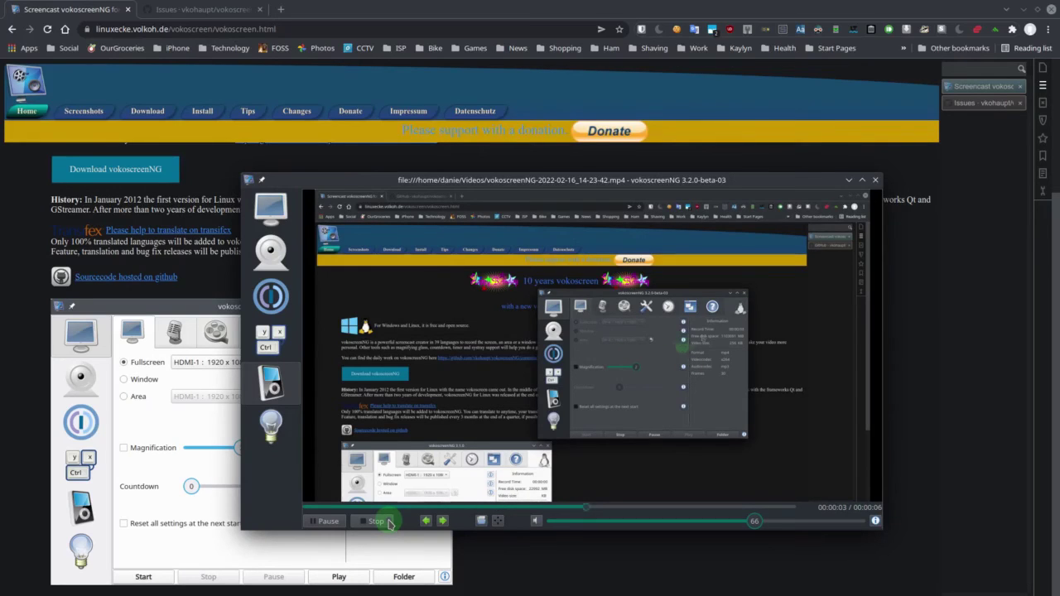
click(377, 521)
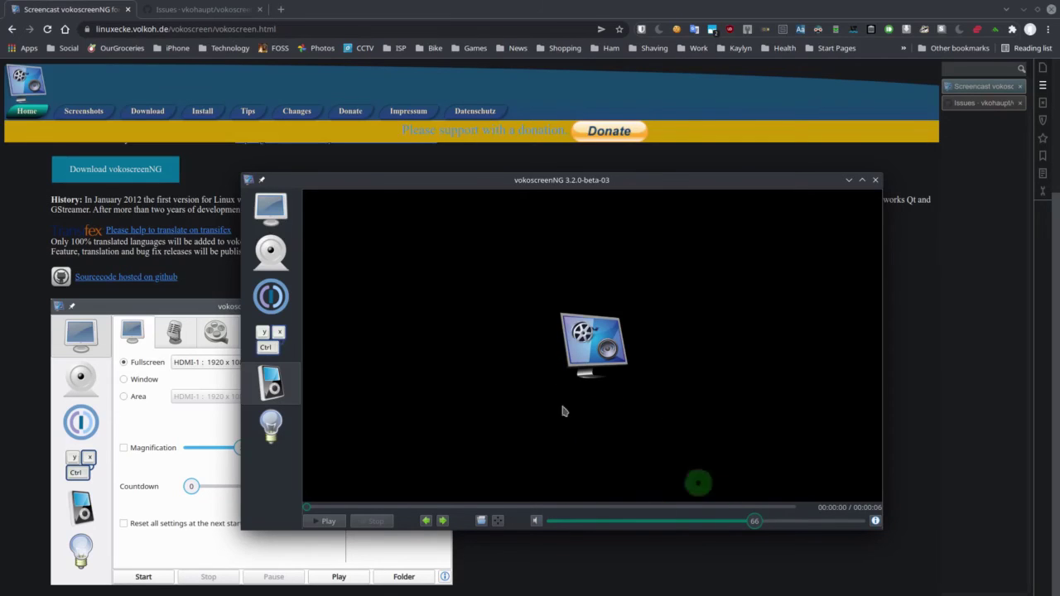
Step: Scroll the program log up to its version details, then go back to screen capture settings
click(273, 424)
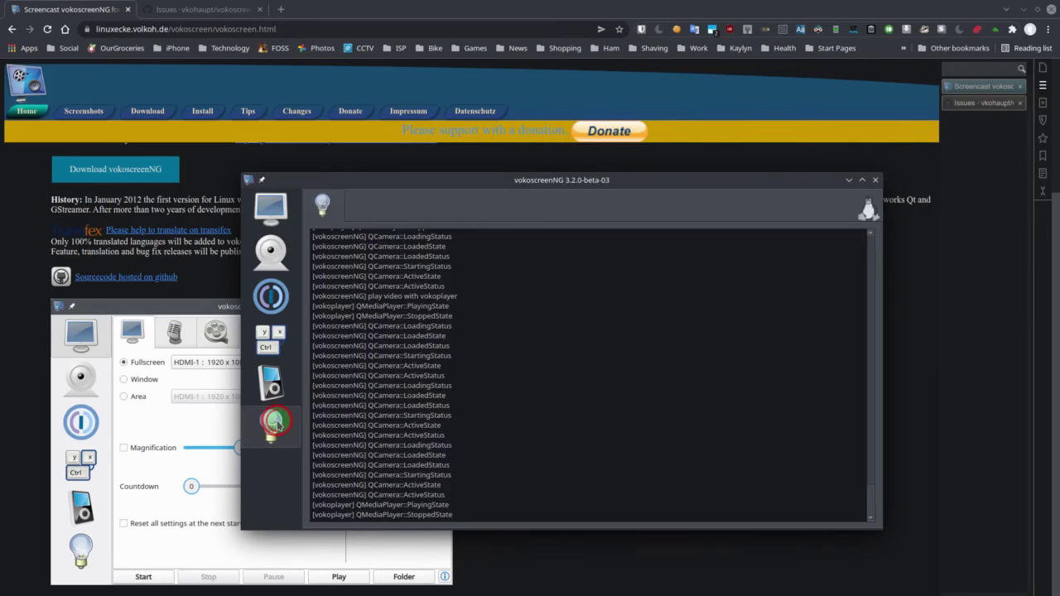
scroll(464, 406, up, 10)
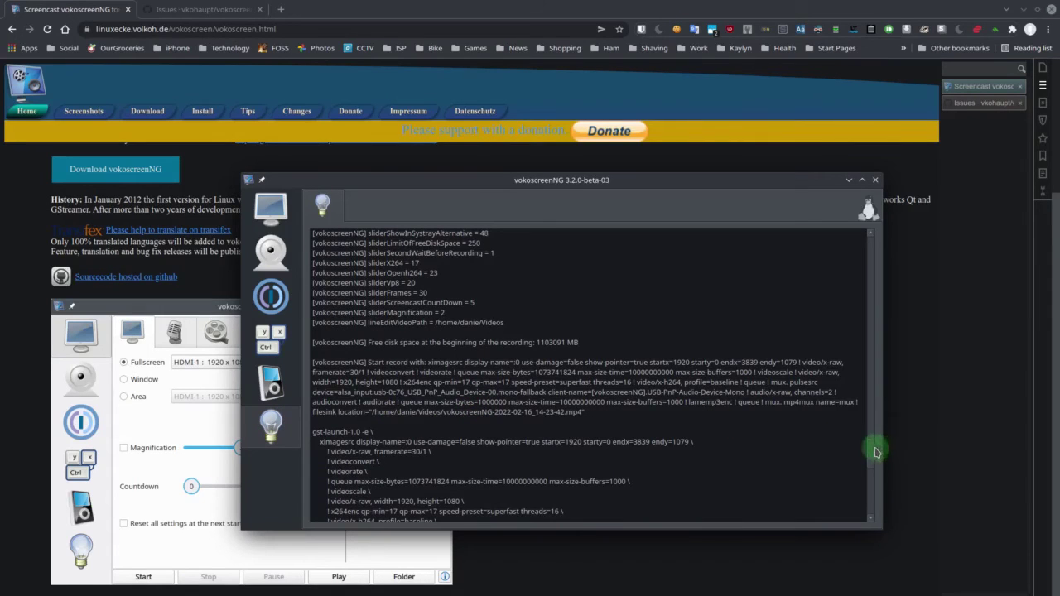
drag(870, 454, 859, 249)
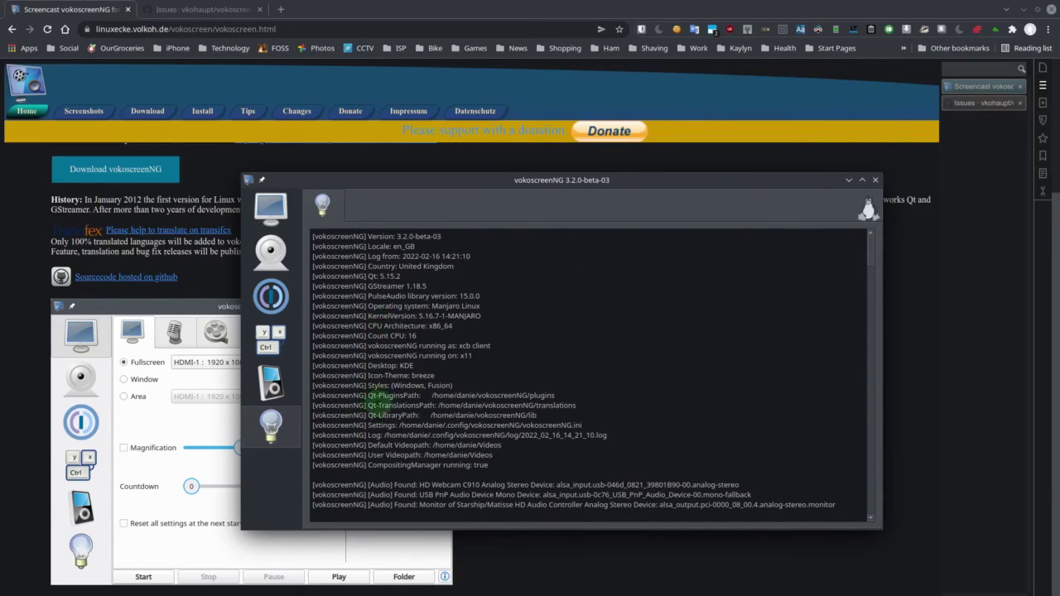
click(270, 206)
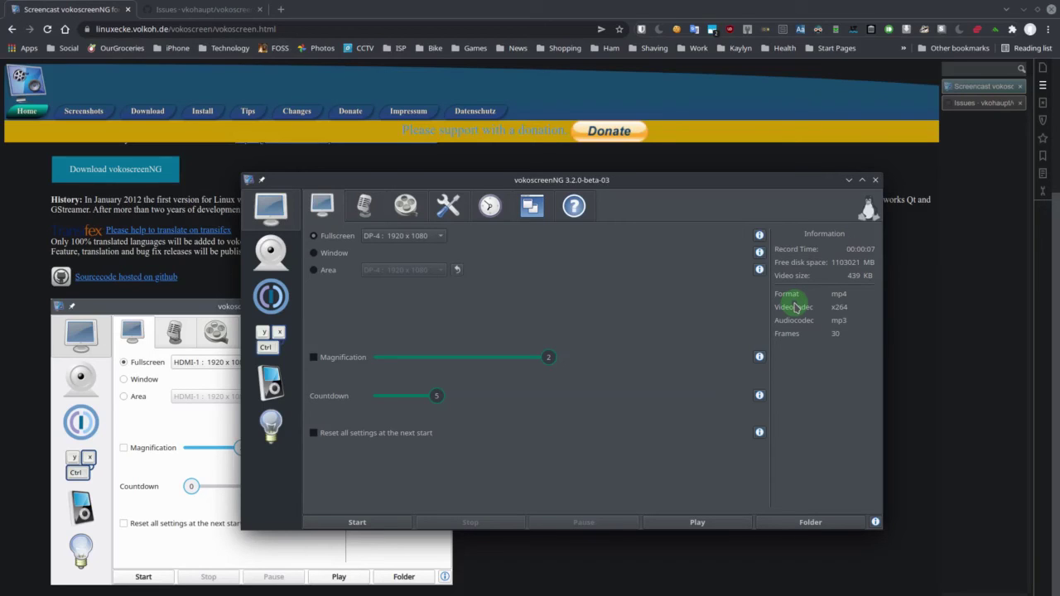
Step: Start a fullscreen recording with countdown using Ctrl+Shift+F10
key(ctrl+shift+F10)
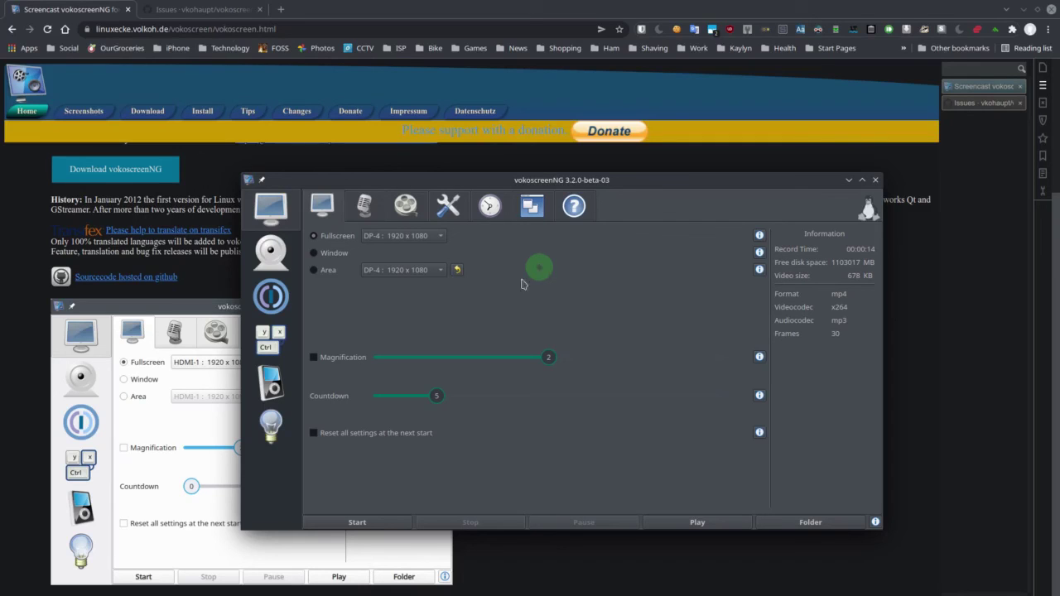
click(314, 357)
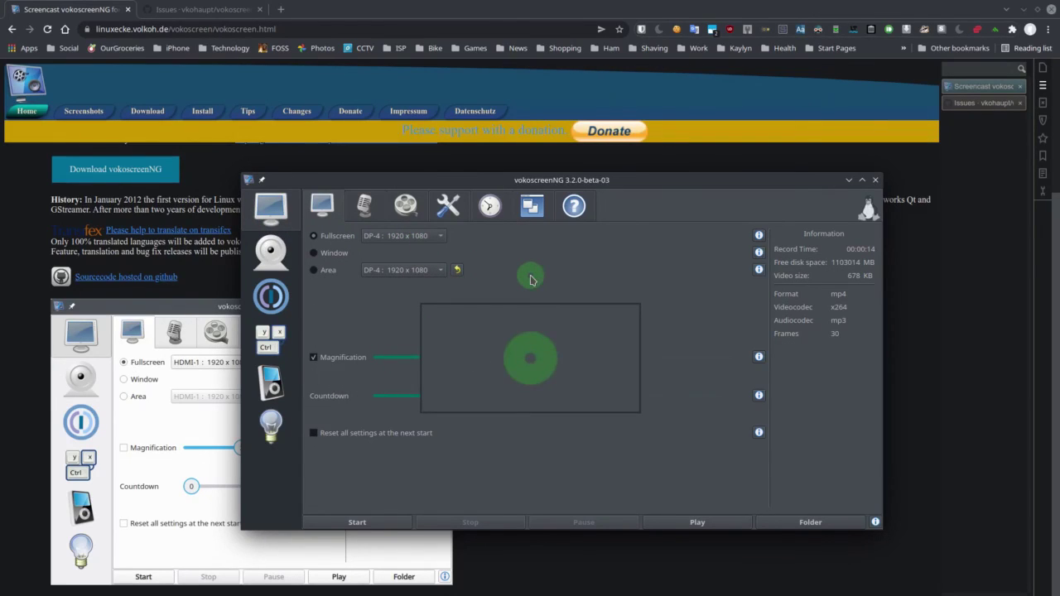
key(ctrl+shift+F9)
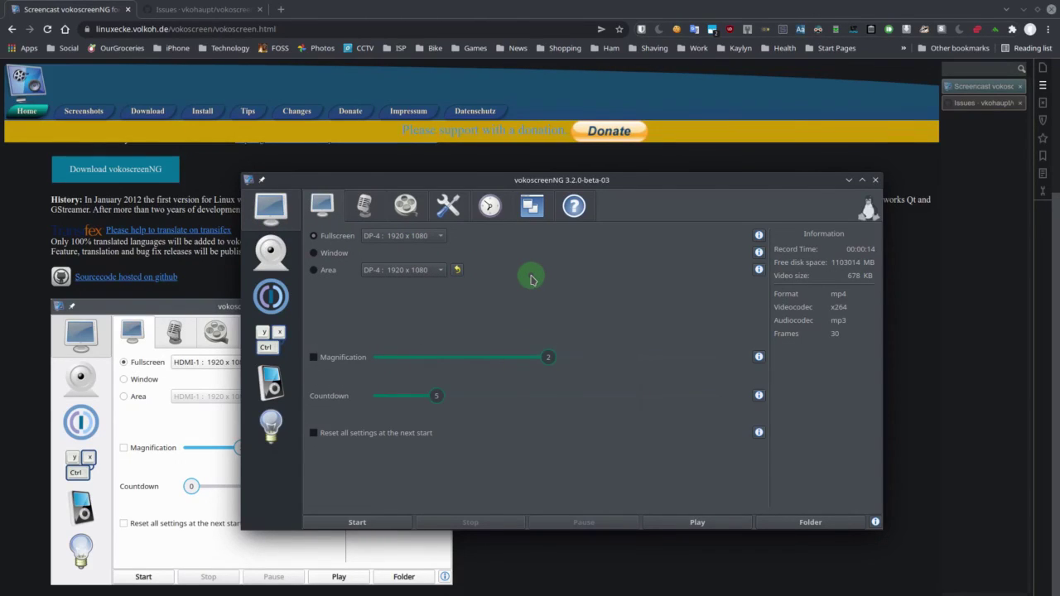